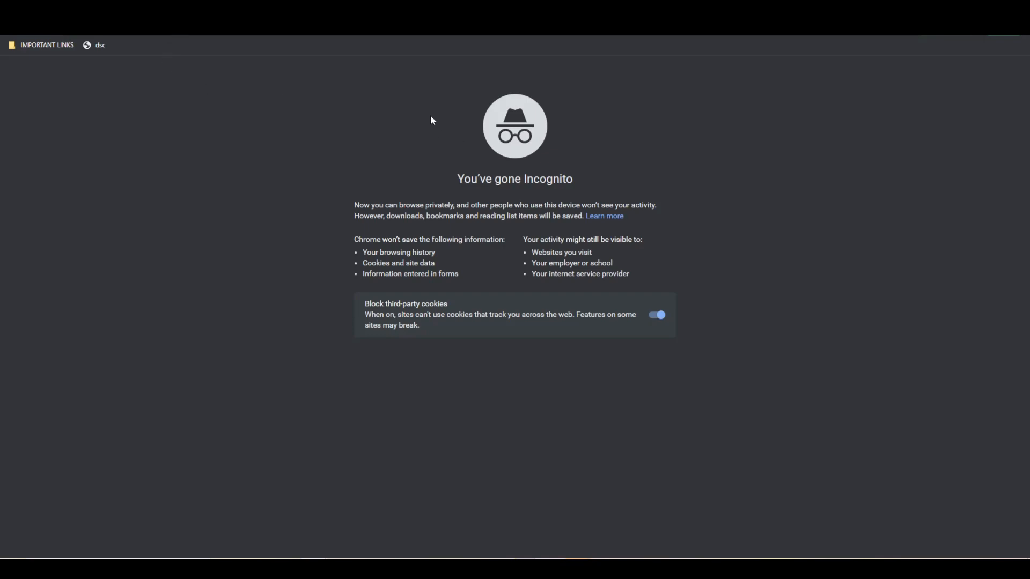
# Search the web for "free 3d sculpt online" and open the SculptGL sculpting app from the results.
pyautogui.click(381, 31)
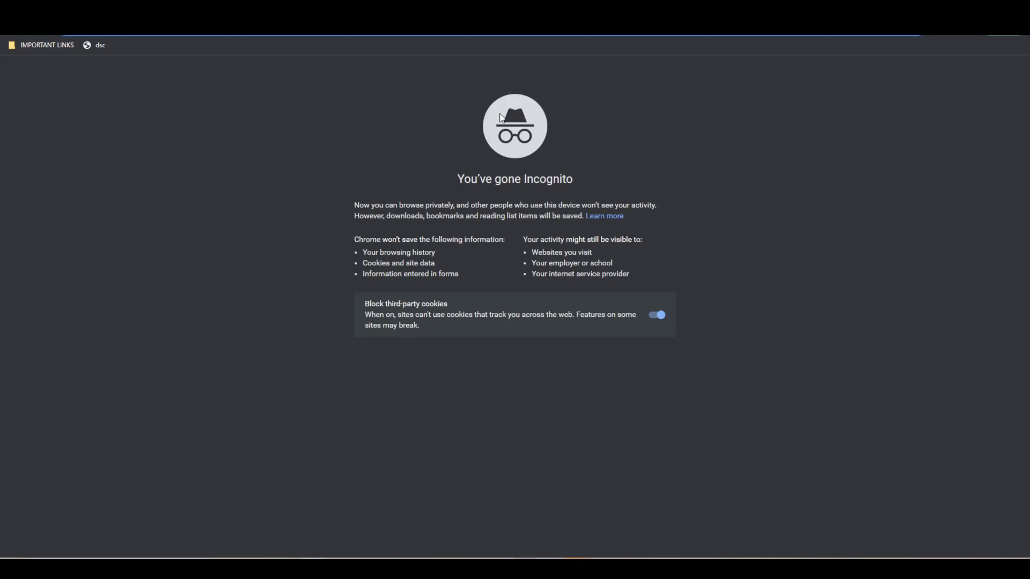
pyautogui.write('free 3d sculpt online')
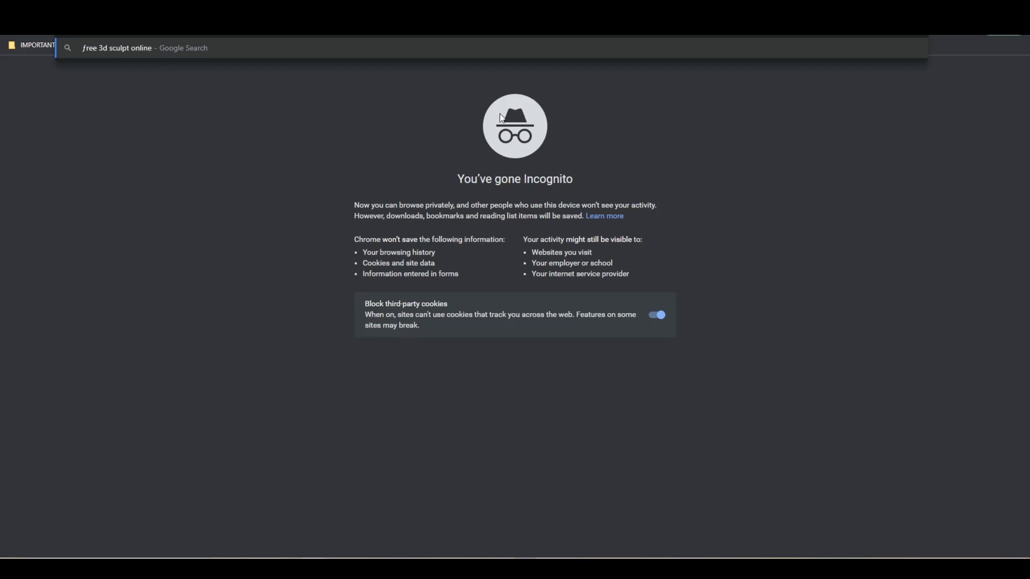
pyautogui.press('Return')
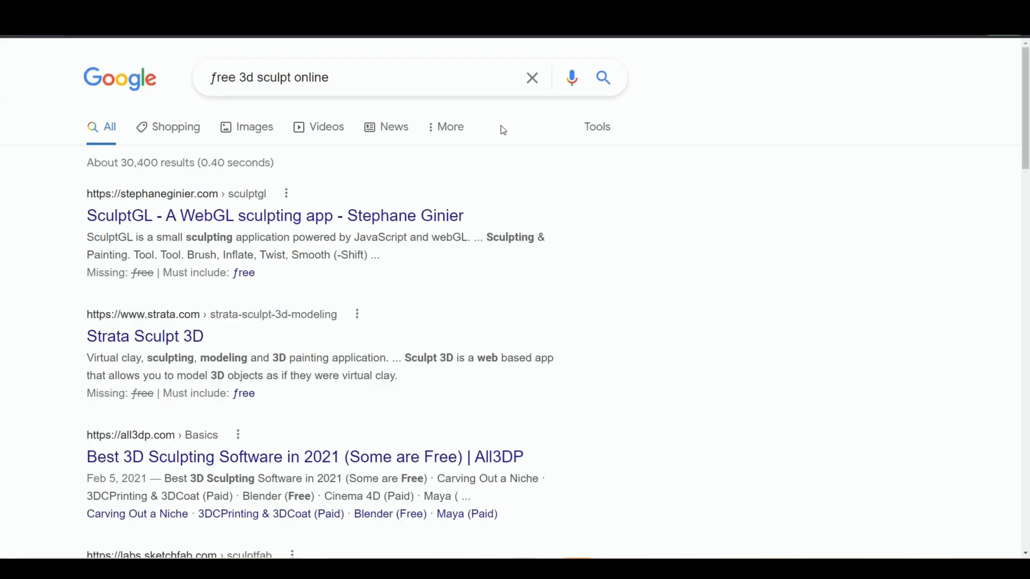
pyautogui.click(250, 218)
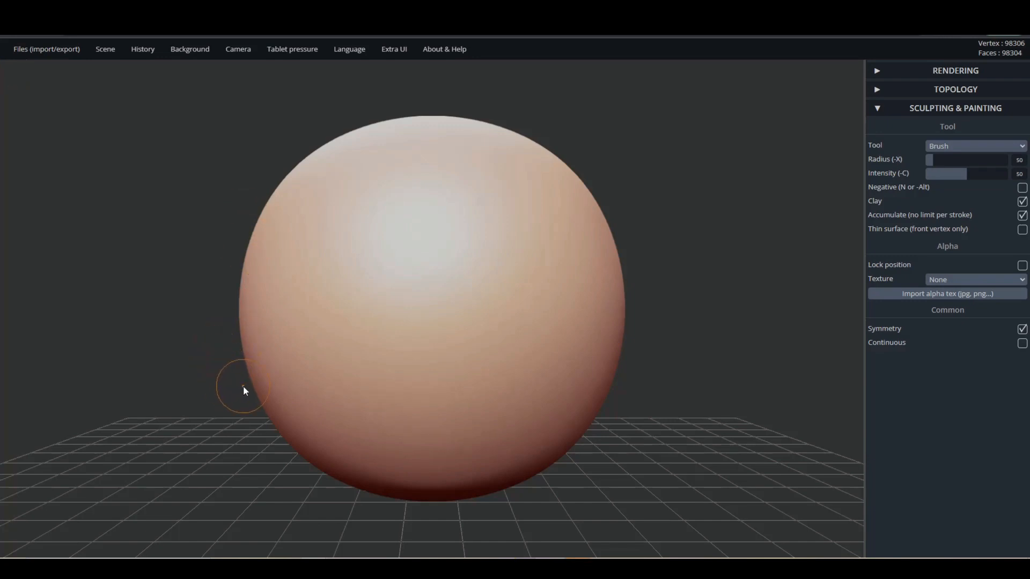
# Set up the Brush tool in Negative mode with a radius of 217.
pyautogui.moveTo(248, 449); pyautogui.dragTo(253, 408)
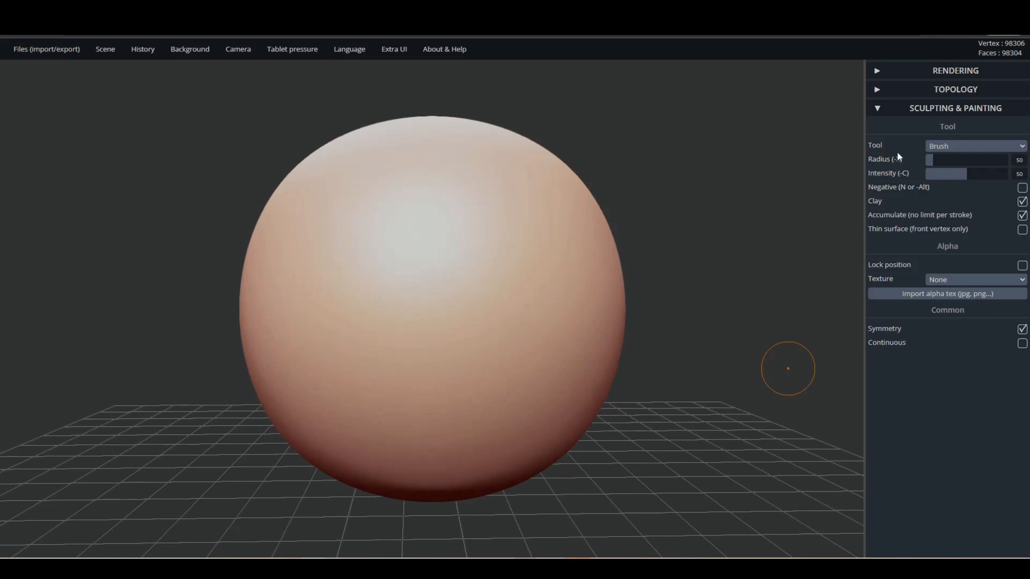
pyautogui.moveTo(552, 254); pyautogui.dragTo(673, 359)
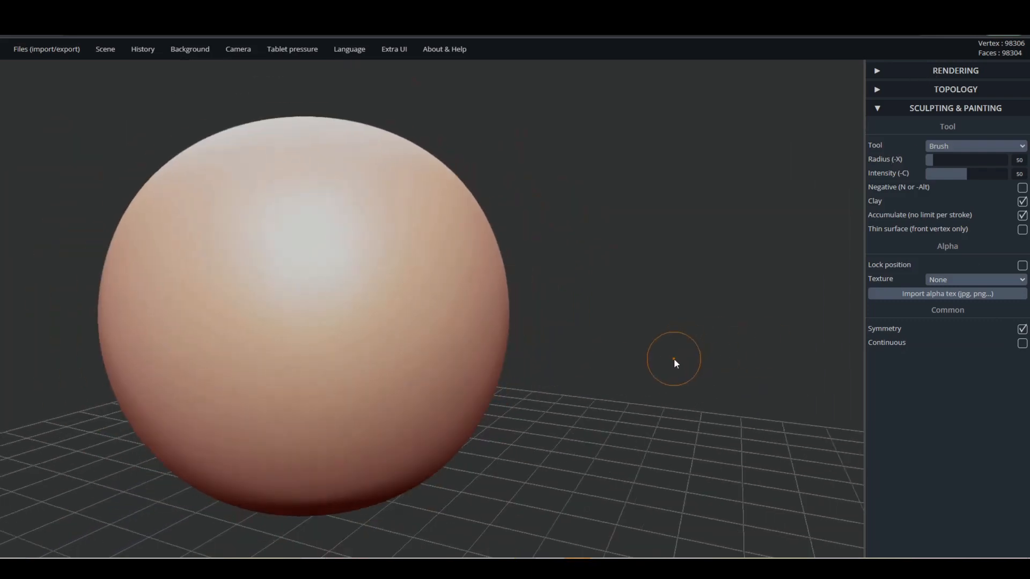
pyautogui.scroll(-5, 674, 359)
pyautogui.moveTo(562, 353); pyautogui.dragTo(313, 353)
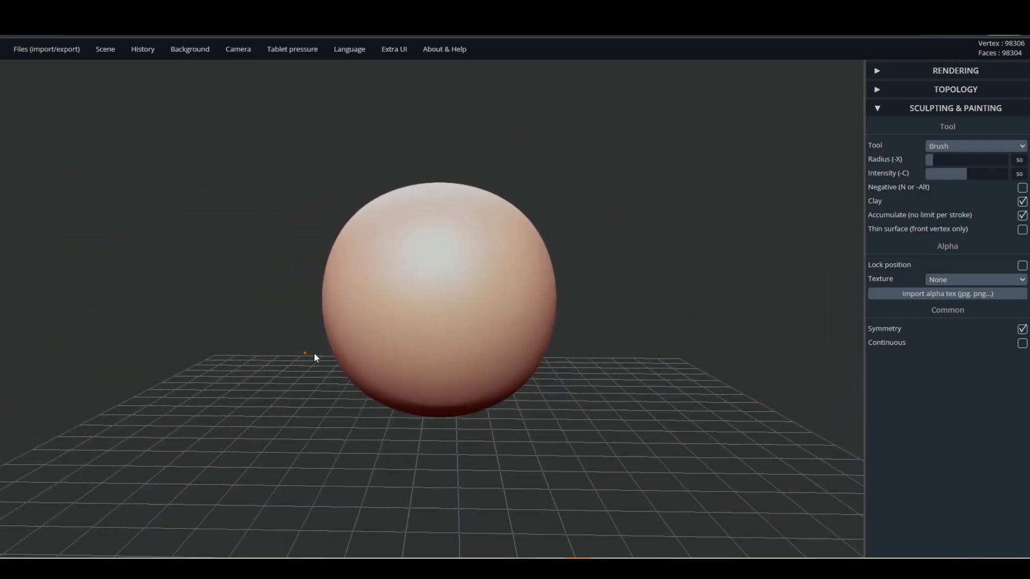
pyautogui.scroll(3, 314, 355)
pyautogui.click(940, 149)
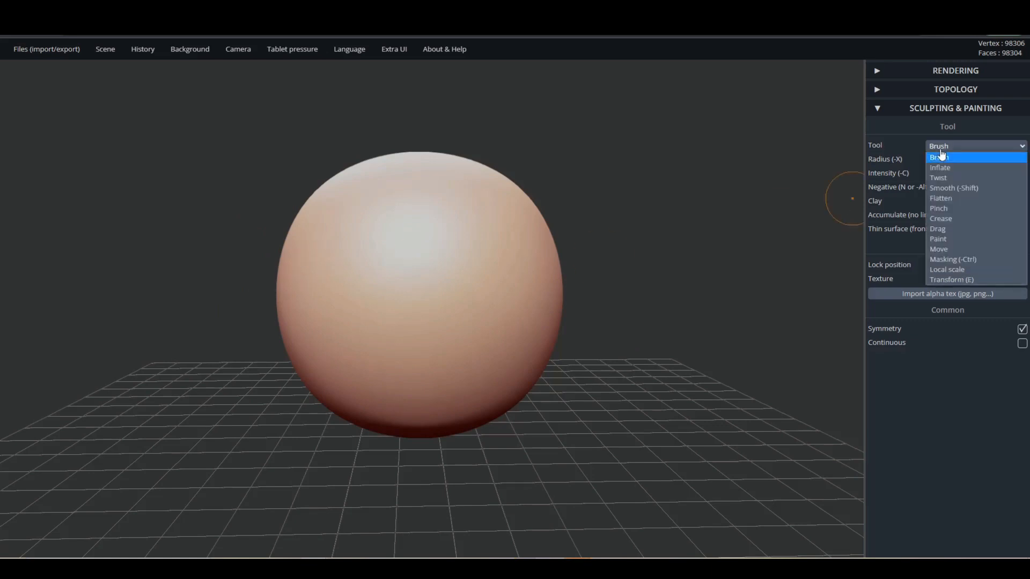
pyautogui.click(954, 158)
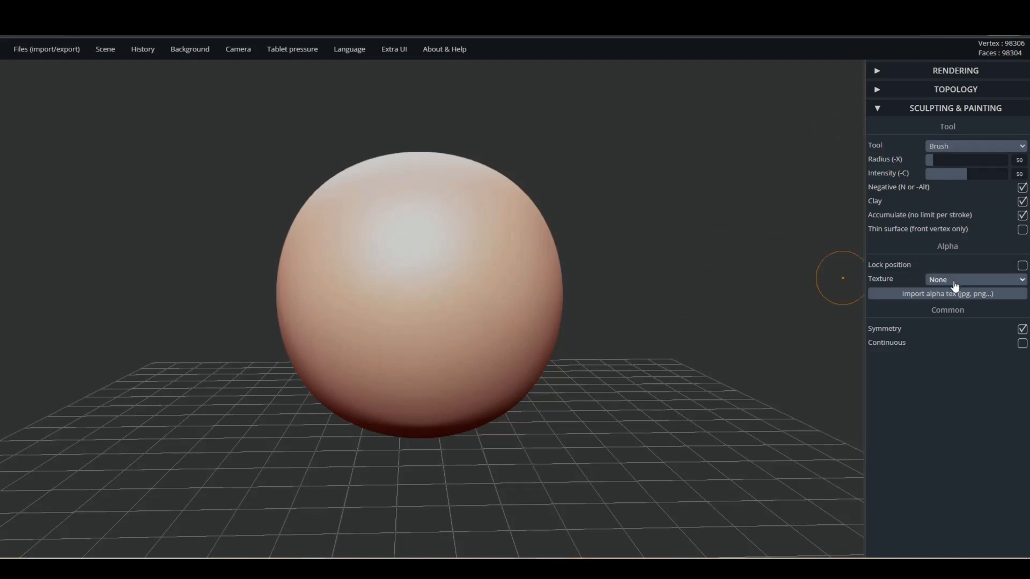
pyautogui.moveTo(950, 159); pyautogui.dragTo(961, 159)
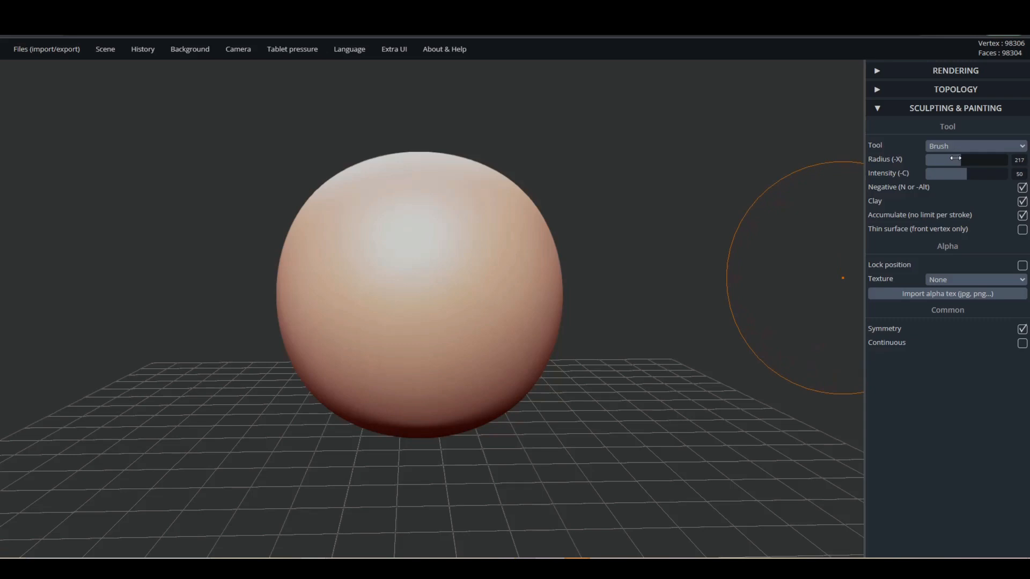
# Carve away the front and sides of the sphere to form a flattened torso with a narrow waist.
pyautogui.moveTo(432, 287)
pyautogui.mouseDown()
pyautogui.moveTo(430, 313)
pyautogui.moveTo(504, 259)
pyautogui.moveTo(425, 218)
pyautogui.moveTo(478, 317)
pyautogui.moveTo(485, 432)
pyautogui.moveTo(444, 338)
pyautogui.moveTo(430, 244)
pyautogui.mouseUp()
pyautogui.moveTo(437, 252)
pyautogui.mouseDown(button='right')
pyautogui.moveTo(294, 297)
pyautogui.moveTo(106, 271)
pyautogui.mouseUp(button='right')
pyautogui.moveTo(426, 287)
pyautogui.mouseDown()
pyautogui.moveTo(401, 326)
pyautogui.moveTo(399, 268)
pyautogui.mouseUp()
pyautogui.moveTo(397, 259)
pyautogui.mouseDown(button='right')
pyautogui.moveTo(550, 307)
pyautogui.moveTo(308, 214)
pyautogui.moveTo(646, 252)
pyautogui.moveTo(249, 289)
pyautogui.moveTo(376, 291)
pyautogui.moveTo(254, 288)
pyautogui.mouseUp(button='right')
pyautogui.moveTo(254, 289); pyautogui.dragTo(272, 342)
pyautogui.moveTo(270, 378)
pyautogui.mouseDown(button='right')
pyautogui.moveTo(254, 237)
pyautogui.moveTo(278, 356)
pyautogui.moveTo(5, 350)
pyautogui.moveTo(264, 378)
pyautogui.moveTo(131, 391)
pyautogui.moveTo(433, 420)
pyautogui.moveTo(485, 414)
pyautogui.moveTo(228, 396)
pyautogui.moveTo(379, 328)
pyautogui.moveTo(397, 332)
pyautogui.mouseUp(button='right')
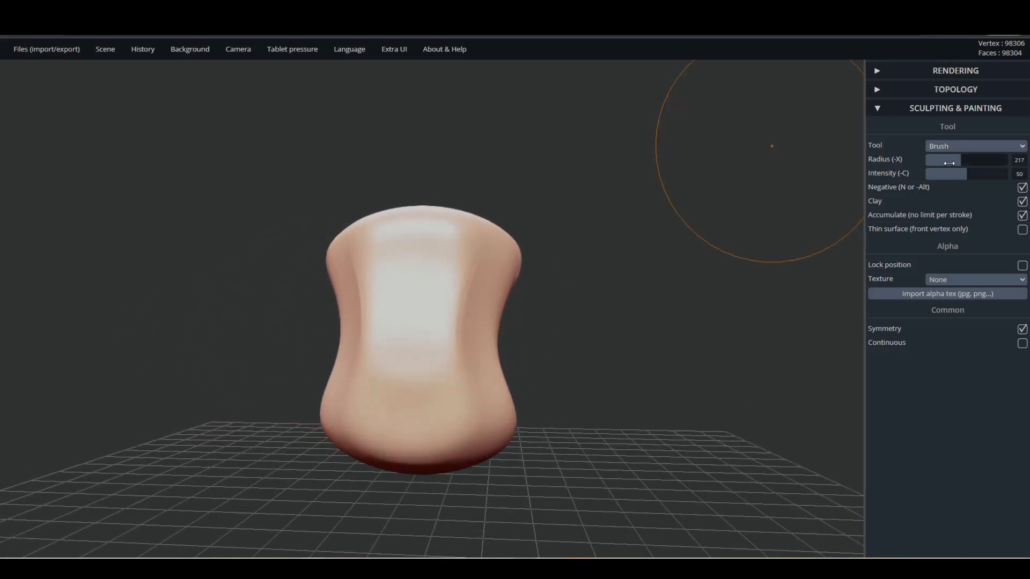
# Build up rounded shoulder stubs on both sides of the upper torso using the Brush at radius 92 with Negative off.
pyautogui.moveTo(946, 155); pyautogui.dragTo(940, 161)
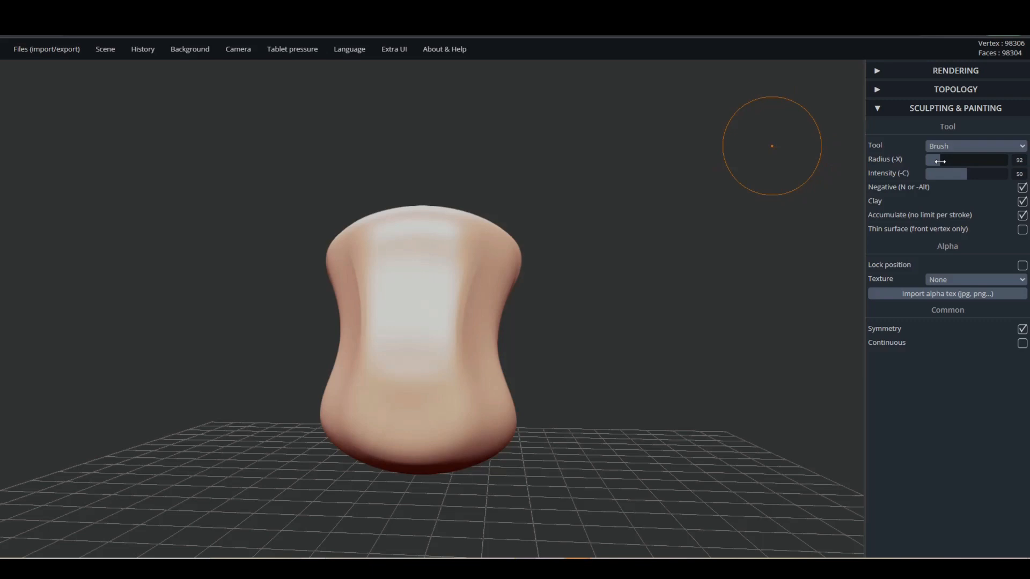
pyautogui.click(966, 146)
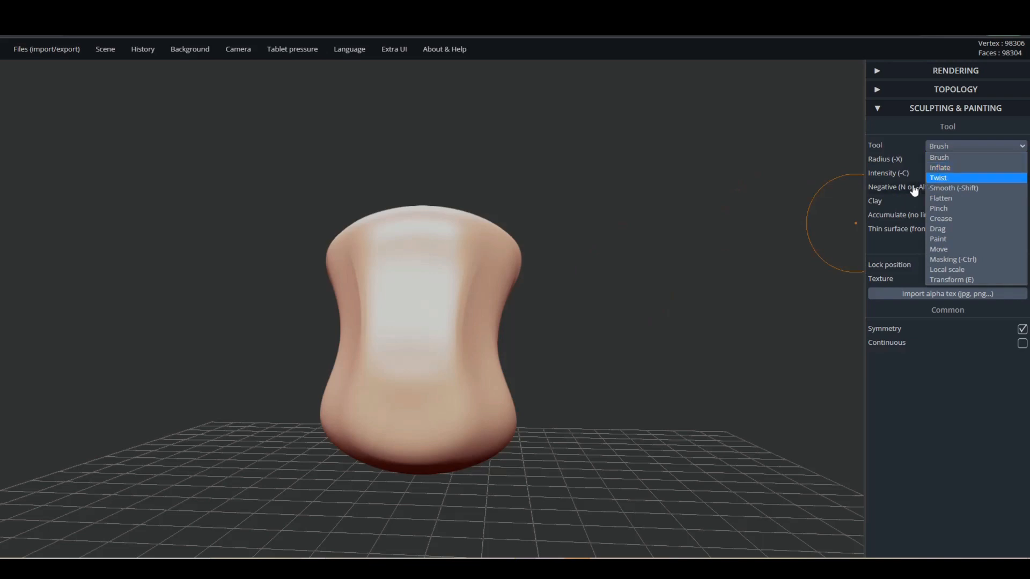
pyautogui.click(956, 157)
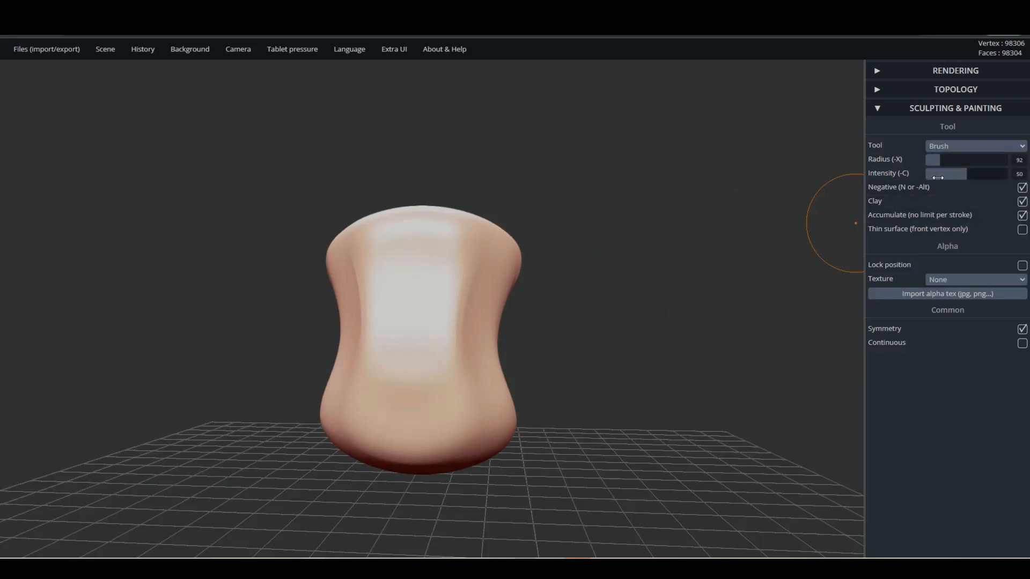
pyautogui.moveTo(681, 324); pyautogui.dragTo(375, 339)
pyautogui.moveTo(456, 237)
pyautogui.mouseDown()
pyautogui.moveTo(446, 252)
pyautogui.moveTo(435, 241)
pyautogui.moveTo(467, 226)
pyautogui.moveTo(446, 257)
pyautogui.moveTo(478, 231)
pyautogui.moveTo(479, 256)
pyautogui.moveTo(461, 263)
pyautogui.mouseUp()
pyautogui.moveTo(452, 244)
pyautogui.mouseDown(button='right')
pyautogui.moveTo(695, 281)
pyautogui.moveTo(377, 263)
pyautogui.moveTo(442, 251)
pyautogui.mouseUp(button='right')
pyautogui.moveTo(443, 251)
pyautogui.mouseDown()
pyautogui.moveTo(481, 215)
pyautogui.moveTo(454, 252)
pyautogui.mouseUp()
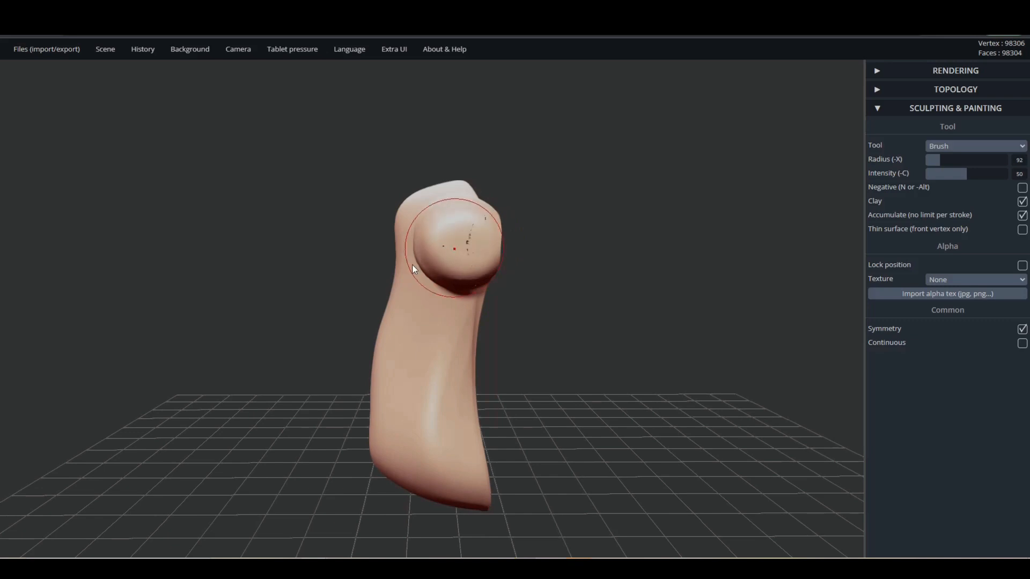
# Add clay along the tops of both shoulders to blend them into the torso.
pyautogui.moveTo(449, 248); pyautogui.dragTo(662, 299, button='right')
pyautogui.scroll(-4, 429, 320)
pyautogui.moveTo(353, 327)
pyautogui.mouseDown(button='right')
pyautogui.moveTo(363, 306)
pyautogui.moveTo(343, 236)
pyautogui.mouseUp(button='right')
pyautogui.moveTo(343, 236)
pyautogui.mouseDown()
pyautogui.moveTo(393, 227)
pyautogui.moveTo(354, 210)
pyautogui.mouseUp()
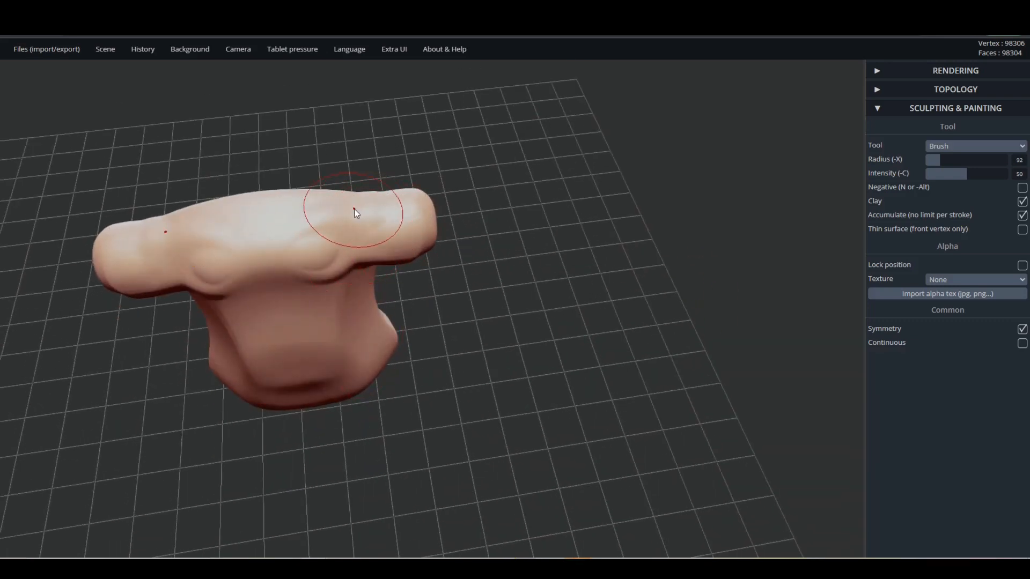
# Build up the outer ends of both shoulder stubs with repeated brush strokes to start the upper arms.
pyautogui.moveTo(342, 221)
pyautogui.mouseDown(button='right')
pyautogui.moveTo(346, 184)
pyautogui.moveTo(529, 264)
pyautogui.moveTo(433, 257)
pyautogui.moveTo(416, 310)
pyautogui.mouseUp(button='right')
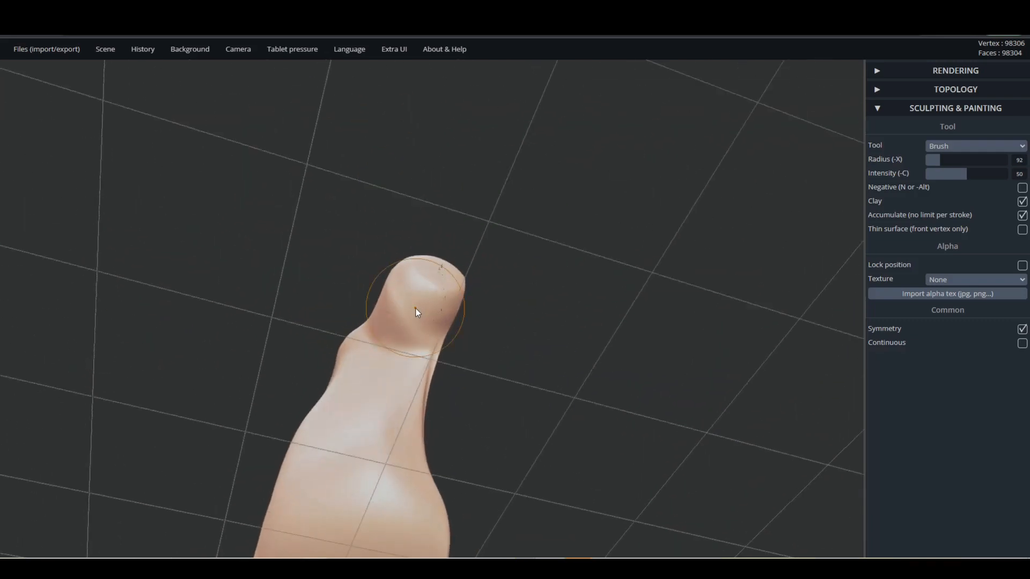
pyautogui.moveTo(427, 308)
pyautogui.mouseDown()
pyautogui.moveTo(435, 321)
pyautogui.moveTo(436, 298)
pyautogui.moveTo(422, 331)
pyautogui.moveTo(423, 308)
pyautogui.moveTo(423, 317)
pyautogui.mouseUp()
pyautogui.moveTo(423, 318)
pyautogui.mouseDown(button='right')
pyautogui.moveTo(356, 337)
pyautogui.moveTo(435, 312)
pyautogui.moveTo(297, 398)
pyautogui.moveTo(453, 271)
pyautogui.moveTo(471, 288)
pyautogui.mouseUp(button='right')
pyautogui.moveTo(483, 290)
pyautogui.mouseDown()
pyautogui.moveTo(495, 268)
pyautogui.moveTo(468, 284)
pyautogui.moveTo(482, 300)
pyautogui.moveTo(473, 290)
pyautogui.mouseUp()
pyautogui.moveTo(473, 289)
pyautogui.mouseDown(button='right')
pyautogui.moveTo(567, 311)
pyautogui.moveTo(477, 272)
pyautogui.mouseUp(button='right')
pyautogui.moveTo(478, 272)
pyautogui.mouseDown()
pyautogui.moveTo(491, 283)
pyautogui.moveTo(474, 285)
pyautogui.mouseUp()
pyautogui.moveTo(463, 282); pyautogui.dragTo(475, 268, button='right')
pyautogui.moveTo(475, 269)
pyautogui.mouseDown()
pyautogui.moveTo(481, 285)
pyautogui.moveTo(476, 272)
pyautogui.moveTo(495, 277)
pyautogui.moveTo(483, 266)
pyautogui.mouseUp()
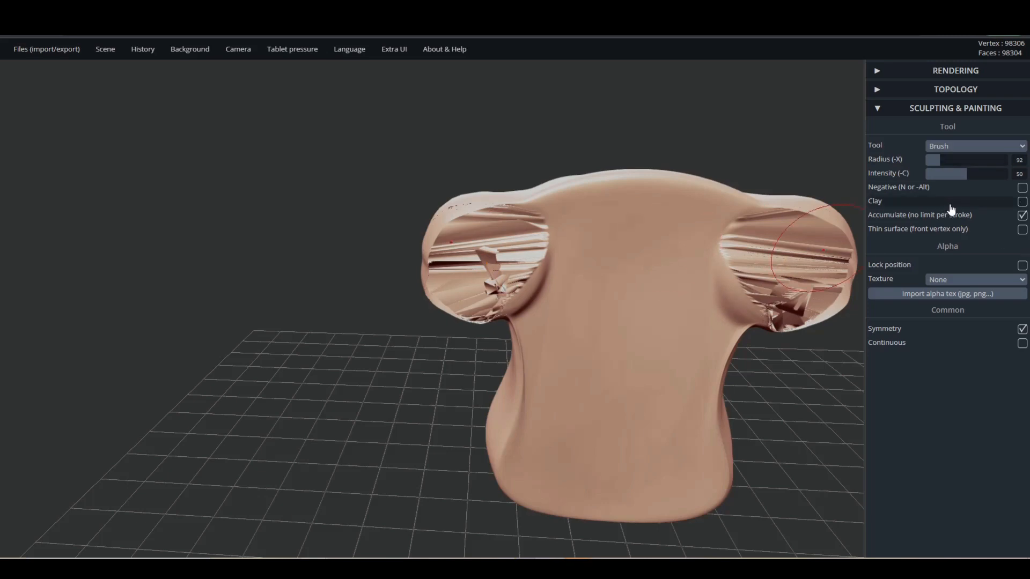
# Turn Clay back on and disable Accumulate for the brush.
pyautogui.moveTo(484, 272)
pyautogui.mouseDown()
pyautogui.moveTo(496, 282)
pyautogui.moveTo(488, 279)
pyautogui.mouseUp()
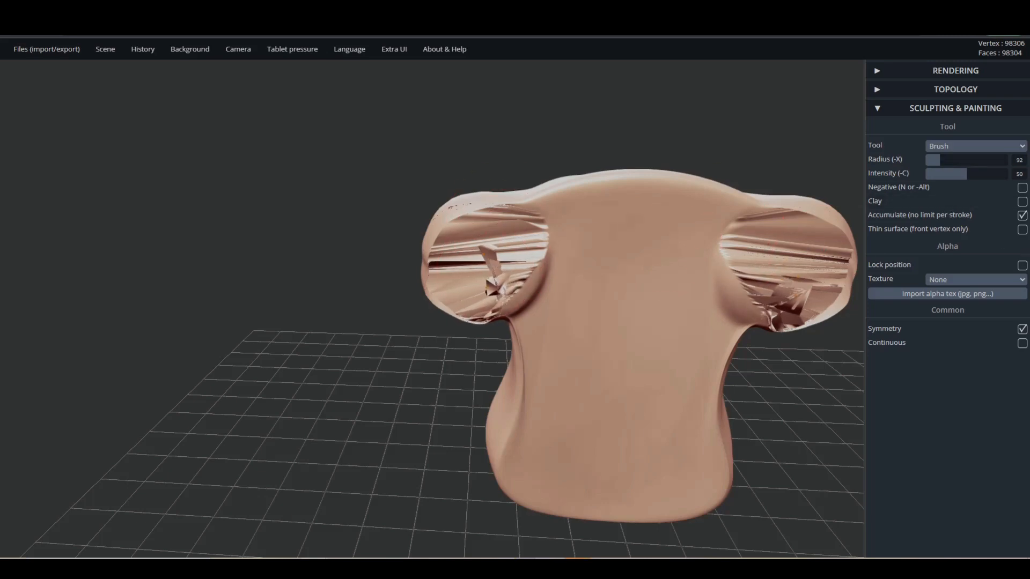
pyautogui.click(907, 201)
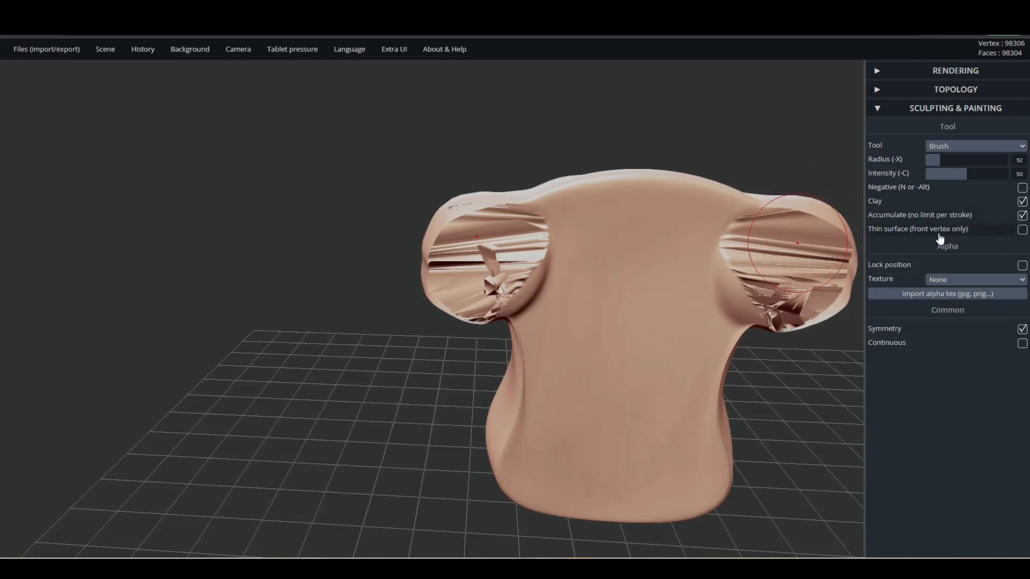
pyautogui.moveTo(411, 287); pyautogui.dragTo(721, 296)
pyautogui.moveTo(487, 303)
pyautogui.mouseDown()
pyautogui.moveTo(351, 293)
pyautogui.moveTo(375, 292)
pyautogui.mouseUp()
pyautogui.click(911, 209)
pyautogui.moveTo(770, 233); pyautogui.dragTo(837, 233)
pyautogui.click(1022, 201)
pyautogui.click(1022, 215)
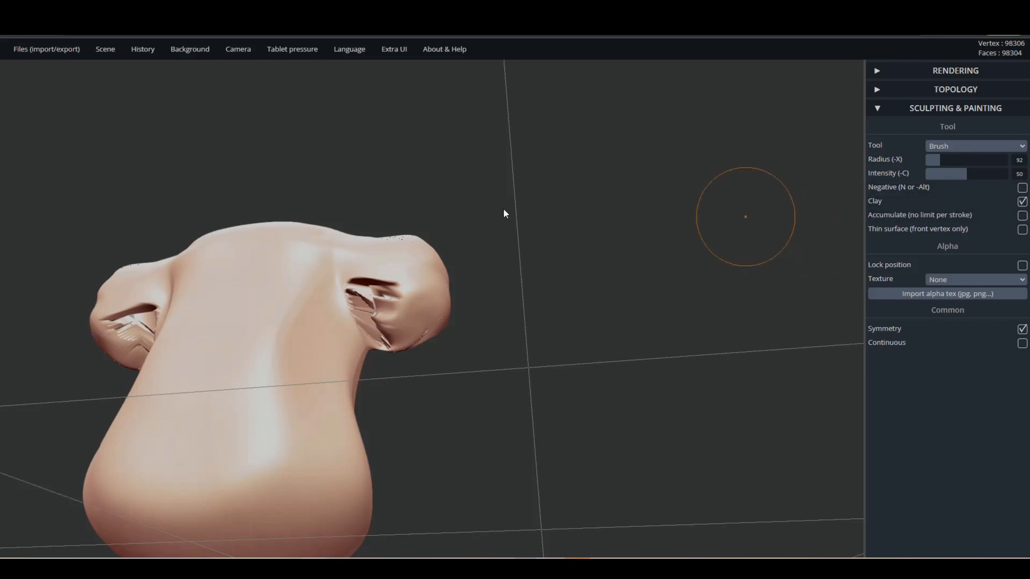
# Pull the undersides of both shoulder stubs downward with brush strokes to form the upper arms.
pyautogui.moveTo(426, 310)
pyautogui.mouseDown()
pyautogui.moveTo(427, 325)
pyautogui.moveTo(399, 334)
pyautogui.mouseUp()
pyautogui.moveTo(633, 258); pyautogui.dragTo(156, 277)
pyautogui.moveTo(429, 315)
pyautogui.mouseDown()
pyautogui.moveTo(402, 304)
pyautogui.moveTo(446, 322)
pyautogui.moveTo(470, 300)
pyautogui.mouseUp()
pyautogui.moveTo(548, 289); pyautogui.dragTo(361, 324)
pyautogui.moveTo(433, 316)
pyautogui.mouseDown()
pyautogui.moveTo(454, 302)
pyautogui.moveTo(460, 317)
pyautogui.moveTo(574, 318)
pyautogui.moveTo(384, 302)
pyautogui.mouseUp()
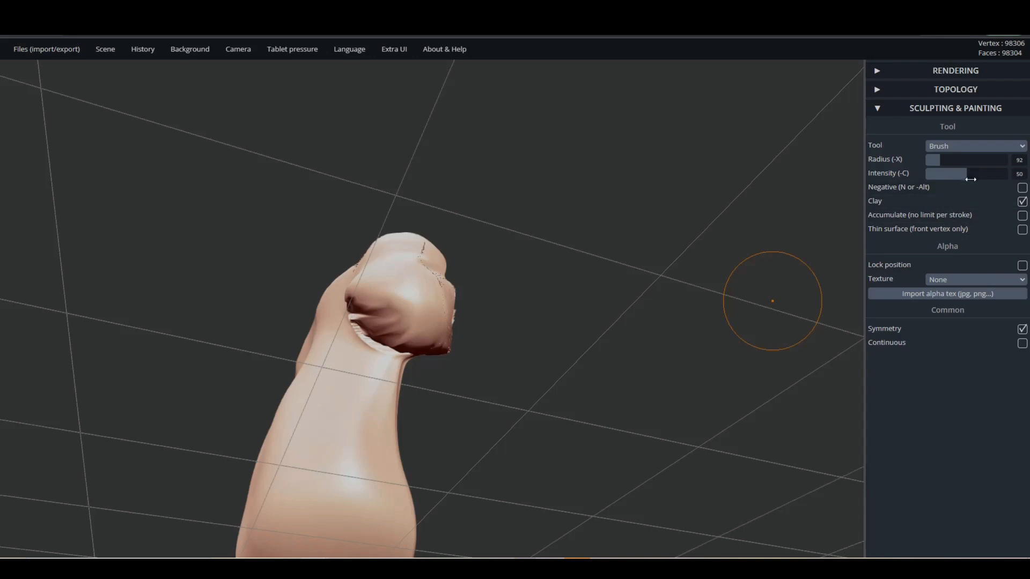
# Raise the brush intensity to 100 and lengthen both arms downward with repeated strokes on their ends.
pyautogui.moveTo(411, 302)
pyautogui.mouseDown()
pyautogui.moveTo(436, 327)
pyautogui.moveTo(391, 327)
pyautogui.moveTo(426, 344)
pyautogui.moveTo(405, 335)
pyautogui.moveTo(399, 347)
pyautogui.moveTo(421, 317)
pyautogui.moveTo(403, 348)
pyautogui.moveTo(424, 357)
pyautogui.moveTo(442, 338)
pyautogui.moveTo(419, 312)
pyautogui.moveTo(386, 343)
pyautogui.moveTo(360, 327)
pyautogui.mouseUp()
pyautogui.moveTo(399, 215); pyautogui.dragTo(402, 279)
pyautogui.moveTo(411, 335)
pyautogui.mouseDown()
pyautogui.moveTo(442, 344)
pyautogui.moveTo(439, 305)
pyautogui.moveTo(411, 305)
pyautogui.mouseUp()
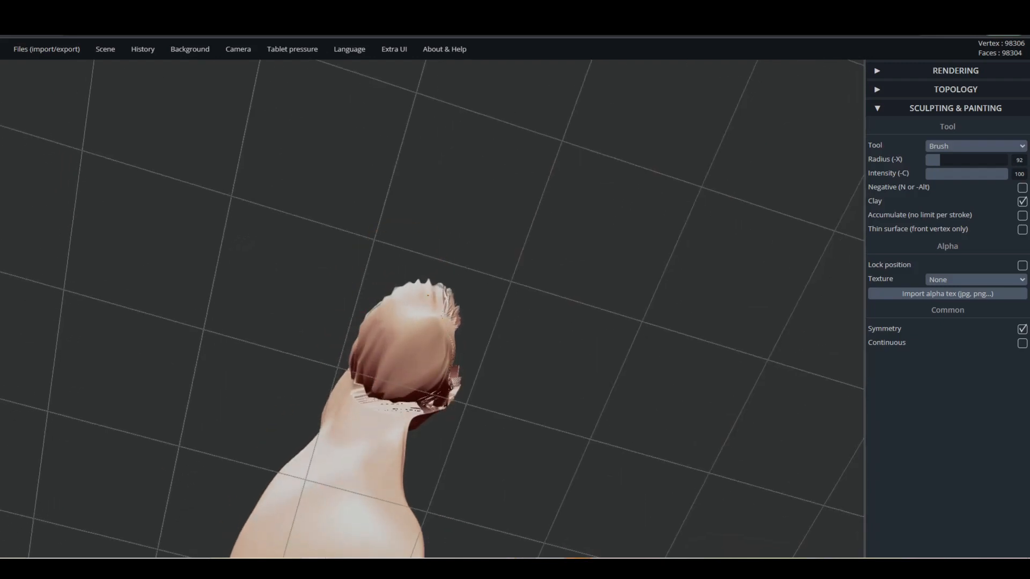
pyautogui.moveTo(499, 300); pyautogui.dragTo(772, 448)
pyautogui.moveTo(420, 307); pyautogui.dragTo(323, 188, button='right')
pyautogui.moveTo(348, 264); pyautogui.dragTo(421, 414, button='right')
pyautogui.moveTo(395, 444)
pyautogui.mouseDown()
pyautogui.moveTo(191, 501)
pyautogui.moveTo(363, 427)
pyautogui.moveTo(397, 323)
pyautogui.moveTo(333, 330)
pyautogui.moveTo(401, 328)
pyautogui.moveTo(384, 342)
pyautogui.moveTo(387, 439)
pyautogui.moveTo(402, 306)
pyautogui.moveTo(385, 311)
pyautogui.moveTo(396, 321)
pyautogui.moveTo(387, 338)
pyautogui.moveTo(381, 315)
pyautogui.moveTo(396, 305)
pyautogui.mouseUp()
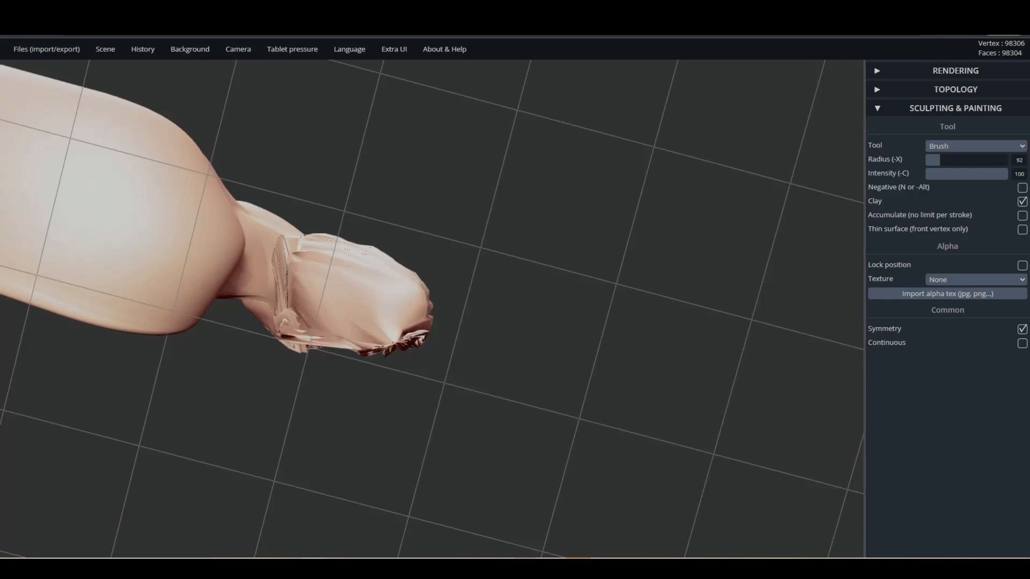
pyautogui.moveTo(394, 327)
pyautogui.mouseDown(button='right')
pyautogui.moveTo(338, 477)
pyautogui.moveTo(391, 314)
pyautogui.mouseUp(button='right')
pyautogui.moveTo(375, 314)
pyautogui.mouseDown()
pyautogui.moveTo(366, 312)
pyautogui.moveTo(397, 320)
pyautogui.moveTo(396, 332)
pyautogui.moveTo(411, 316)
pyautogui.moveTo(395, 323)
pyautogui.mouseUp()
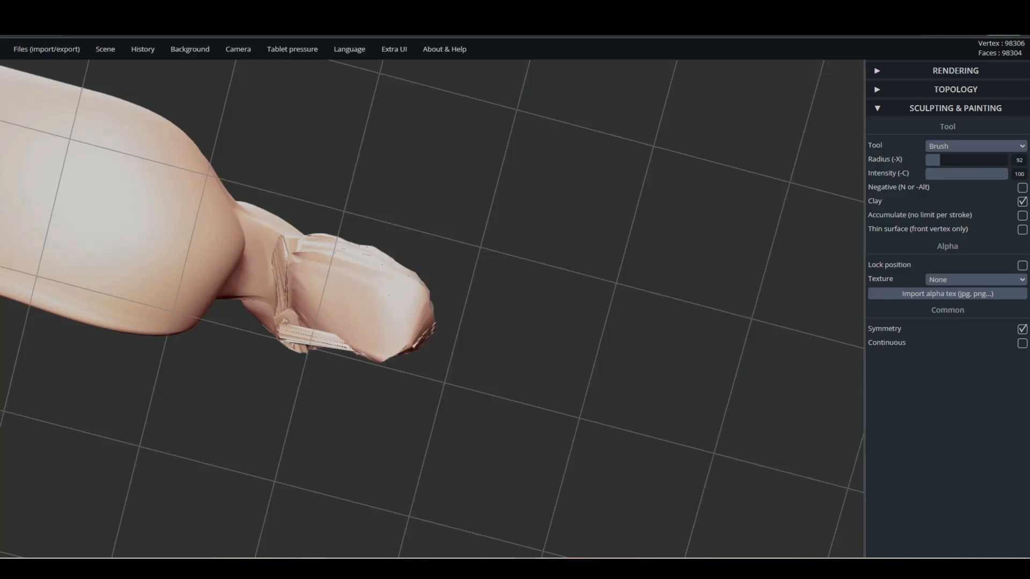
# Build two rounded leg stubs on the underside of the torso with the brush radius set to 69.
pyautogui.moveTo(382, 307); pyautogui.dragTo(343, 440, button='right')
pyautogui.scroll(-6, 347, 436)
pyautogui.moveTo(241, 368); pyautogui.dragTo(412, 427, button='middle')
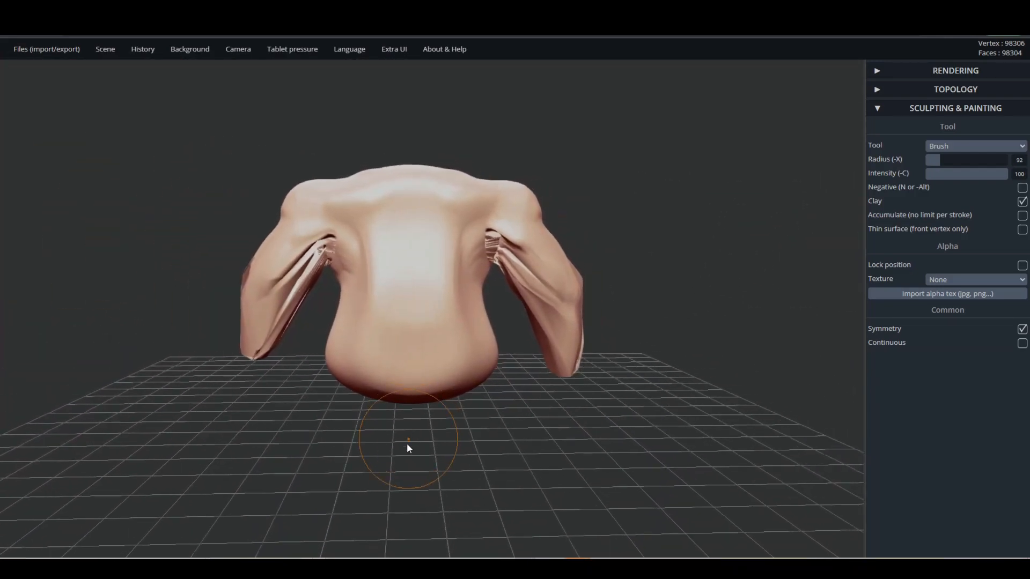
pyautogui.moveTo(371, 415); pyautogui.dragTo(374, 400, button='middle')
pyautogui.moveTo(374, 399); pyautogui.dragTo(453, 339, button='right')
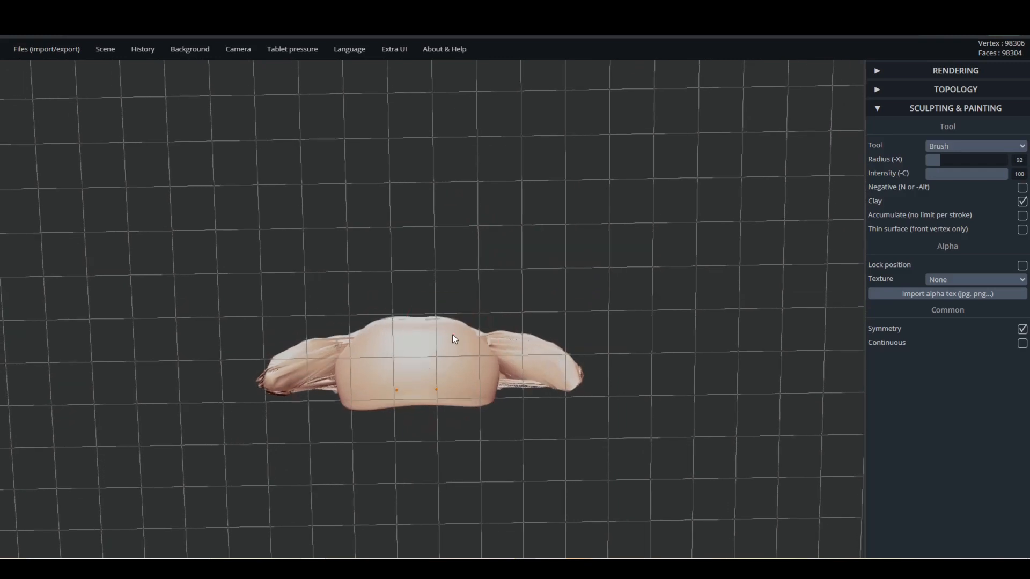
pyautogui.scroll(5, 449, 347)
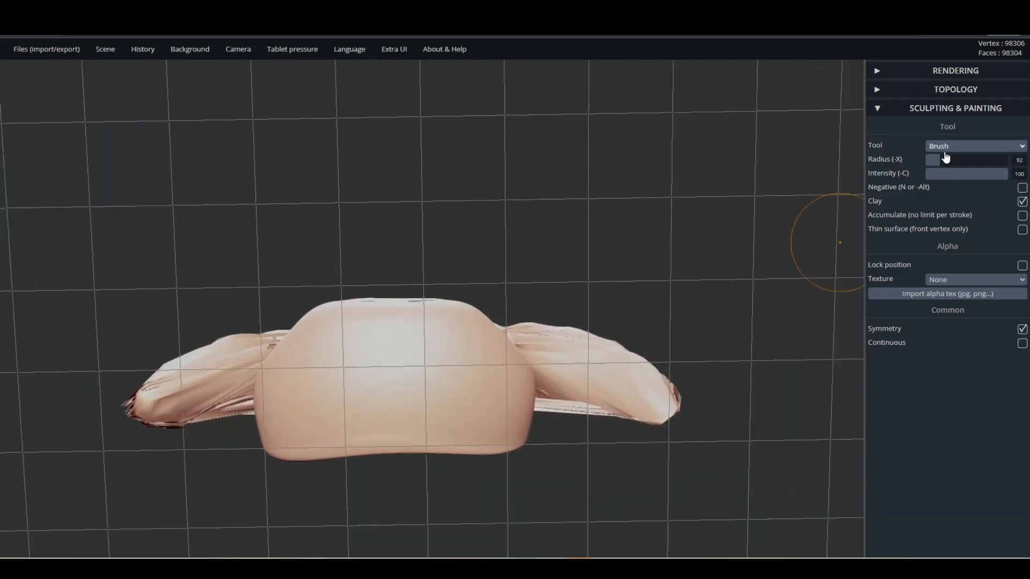
pyautogui.moveTo(928, 164); pyautogui.dragTo(924, 165)
pyautogui.moveTo(420, 461); pyautogui.dragTo(453, 385, button='middle')
pyautogui.moveTo(510, 331)
pyautogui.mouseDown()
pyautogui.moveTo(493, 335)
pyautogui.moveTo(503, 327)
pyautogui.moveTo(511, 343)
pyautogui.moveTo(496, 332)
pyautogui.mouseUp()
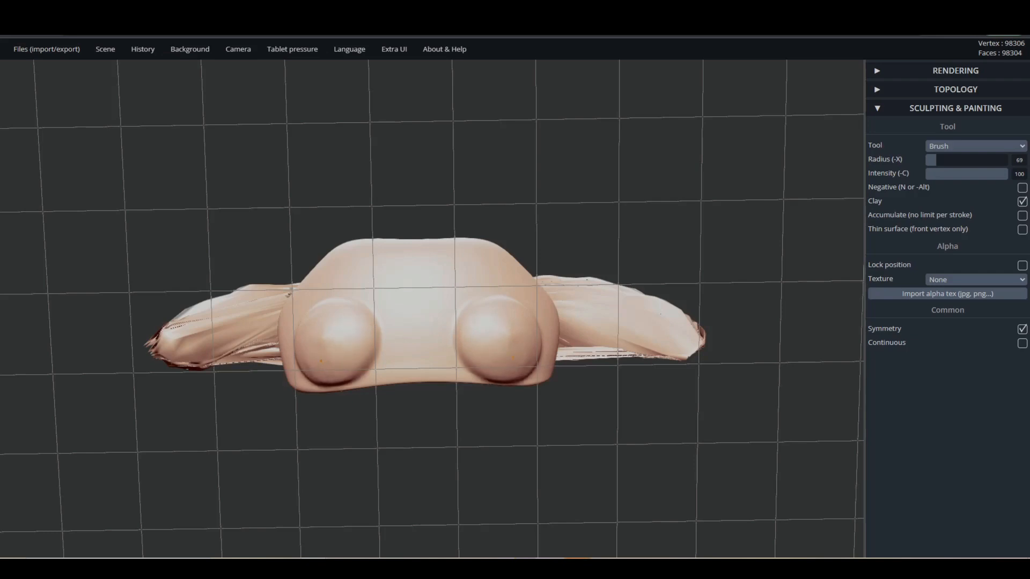
pyautogui.moveTo(524, 342); pyautogui.dragTo(526, 341)
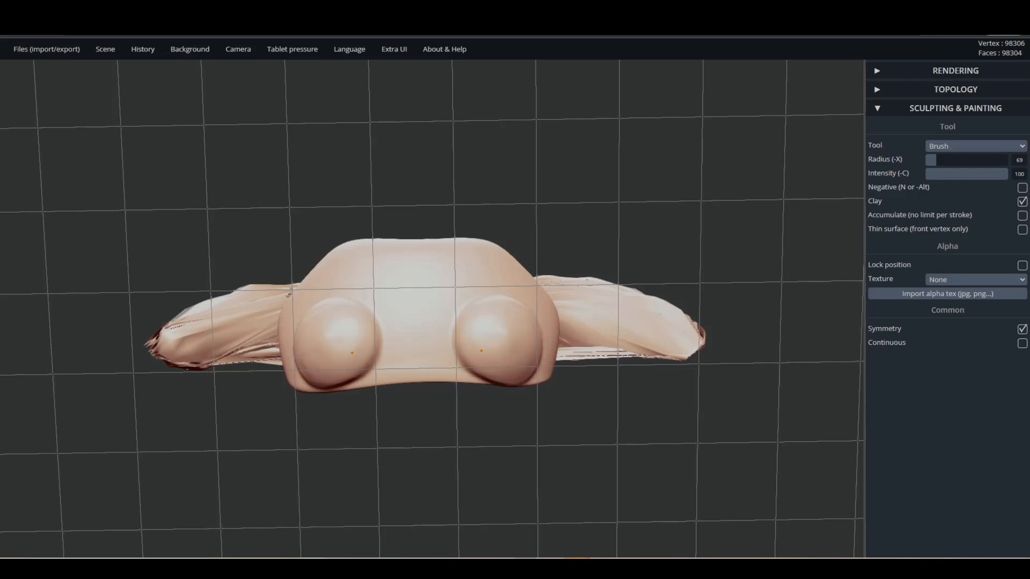
pyautogui.moveTo(509, 324); pyautogui.dragTo(477, 338)
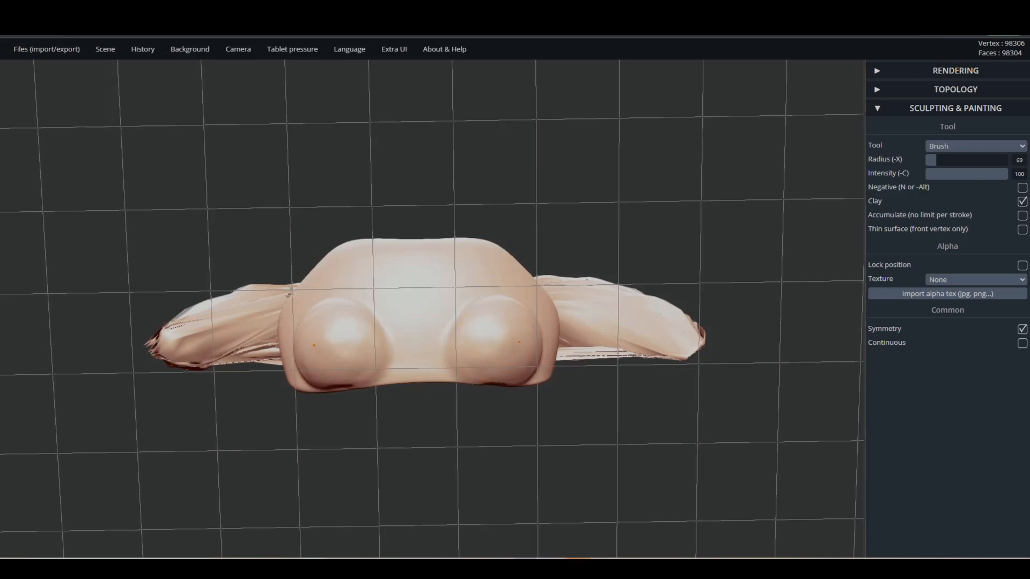
pyautogui.moveTo(489, 403)
pyautogui.mouseDown()
pyautogui.moveTo(497, 449)
pyautogui.moveTo(496, 381)
pyautogui.mouseUp()
pyautogui.moveTo(496, 331)
pyautogui.mouseDown()
pyautogui.moveTo(513, 333)
pyautogui.moveTo(499, 370)
pyautogui.moveTo(510, 344)
pyautogui.moveTo(487, 372)
pyautogui.moveTo(518, 355)
pyautogui.moveTo(501, 340)
pyautogui.mouseUp()
# Extend both leg stubs downward into tapered legs with repeated brush strokes on their tips.
pyautogui.moveTo(505, 360)
pyautogui.mouseDown(button='right')
pyautogui.moveTo(497, 544)
pyautogui.moveTo(508, 541)
pyautogui.moveTo(509, 520)
pyautogui.moveTo(505, 336)
pyautogui.moveTo(502, 346)
pyautogui.mouseUp(button='right')
pyautogui.moveTo(502, 348)
pyautogui.mouseDown()
pyautogui.moveTo(516, 351)
pyautogui.moveTo(507, 343)
pyautogui.mouseUp()
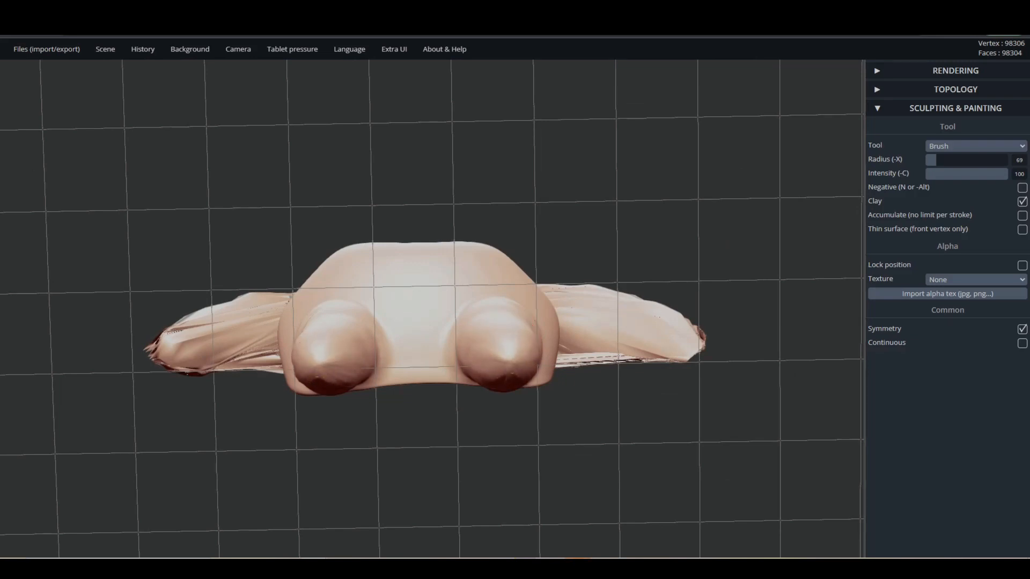
pyautogui.moveTo(499, 374); pyautogui.dragTo(525, 372)
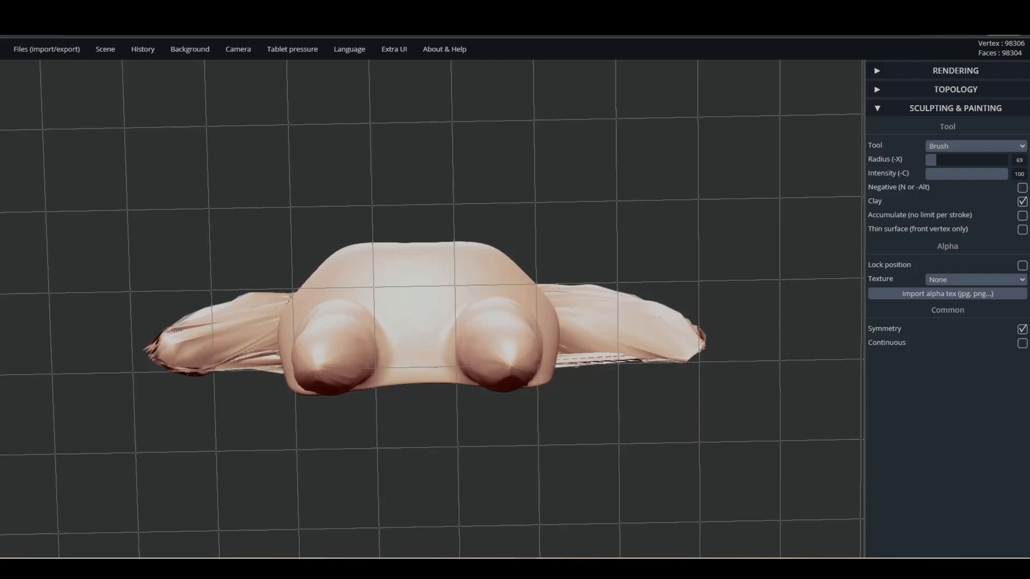
pyautogui.moveTo(500, 361)
pyautogui.mouseDown(button='right')
pyautogui.moveTo(495, 529)
pyautogui.moveTo(523, 172)
pyautogui.moveTo(533, 279)
pyautogui.moveTo(513, 338)
pyautogui.mouseUp(button='right')
pyautogui.moveTo(503, 305); pyautogui.dragTo(510, 314)
pyautogui.moveTo(509, 313)
pyautogui.mouseDown(button='right')
pyautogui.moveTo(501, 438)
pyautogui.moveTo(517, 486)
pyautogui.moveTo(508, 301)
pyautogui.mouseUp(button='right')
pyautogui.moveTo(506, 316)
pyautogui.mouseDown()
pyautogui.moveTo(505, 328)
pyautogui.moveTo(523, 320)
pyautogui.moveTo(513, 332)
pyautogui.moveTo(528, 336)
pyautogui.moveTo(498, 330)
pyautogui.moveTo(485, 346)
pyautogui.moveTo(512, 347)
pyautogui.moveTo(503, 339)
pyautogui.moveTo(514, 336)
pyautogui.mouseUp()
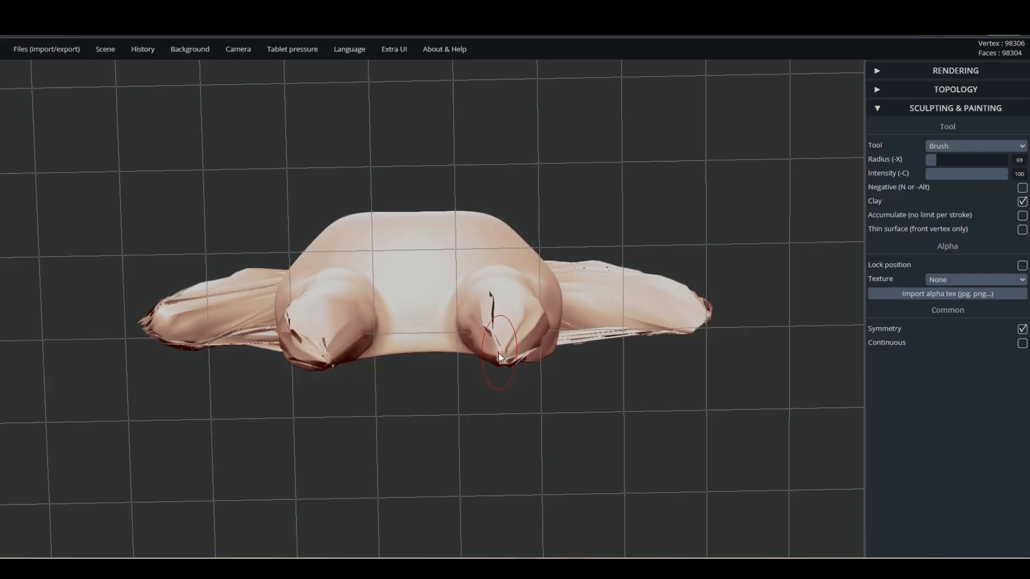
pyautogui.moveTo(502, 356)
pyautogui.mouseDown()
pyautogui.moveTo(504, 340)
pyautogui.moveTo(514, 466)
pyautogui.moveTo(506, 518)
pyautogui.mouseUp()
pyautogui.moveTo(488, 480); pyautogui.dragTo(439, 173)
pyautogui.moveTo(438, 172); pyautogui.dragTo(439, 230, button='middle')
pyautogui.scroll(2, 451, 387)
pyautogui.scroll(1, 450, 388)
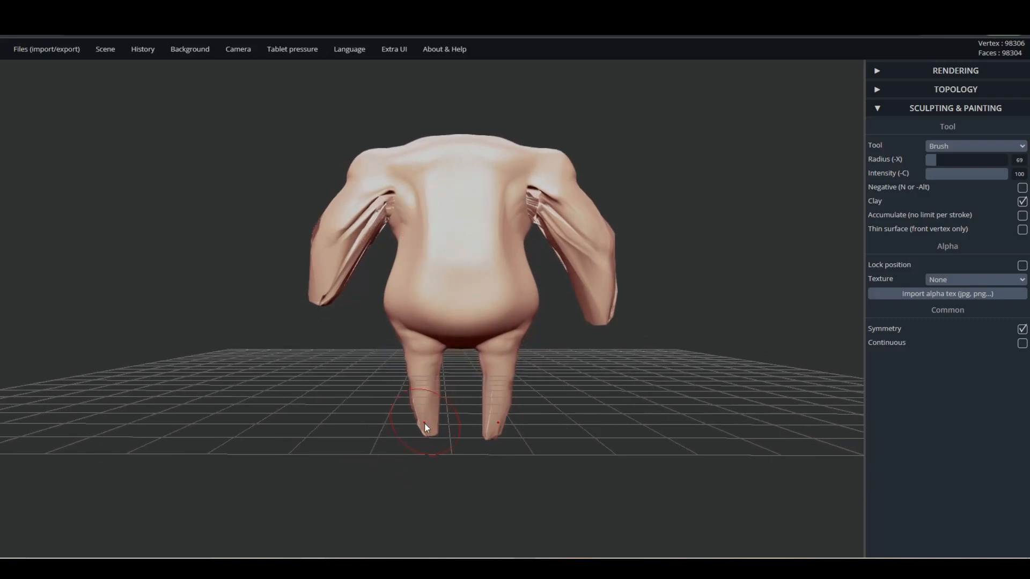
# Extend the leg tips slightly with a brush stroke and pull them outward into flat feet with the Drag tool.
pyautogui.scroll(5, 412, 462)
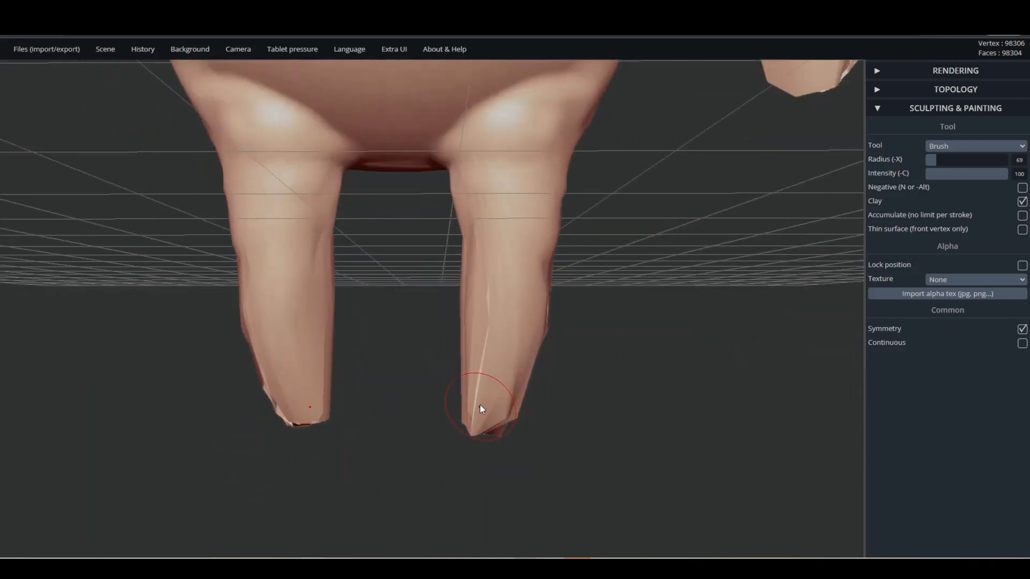
pyautogui.moveTo(491, 407)
pyautogui.mouseDown()
pyautogui.moveTo(489, 393)
pyautogui.moveTo(494, 425)
pyautogui.mouseUp()
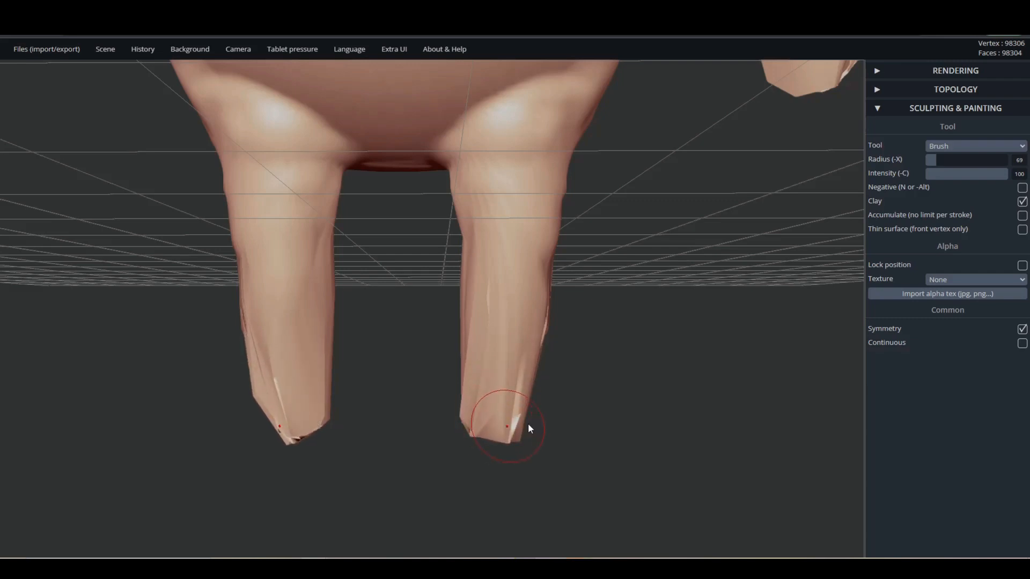
pyautogui.click(937, 147)
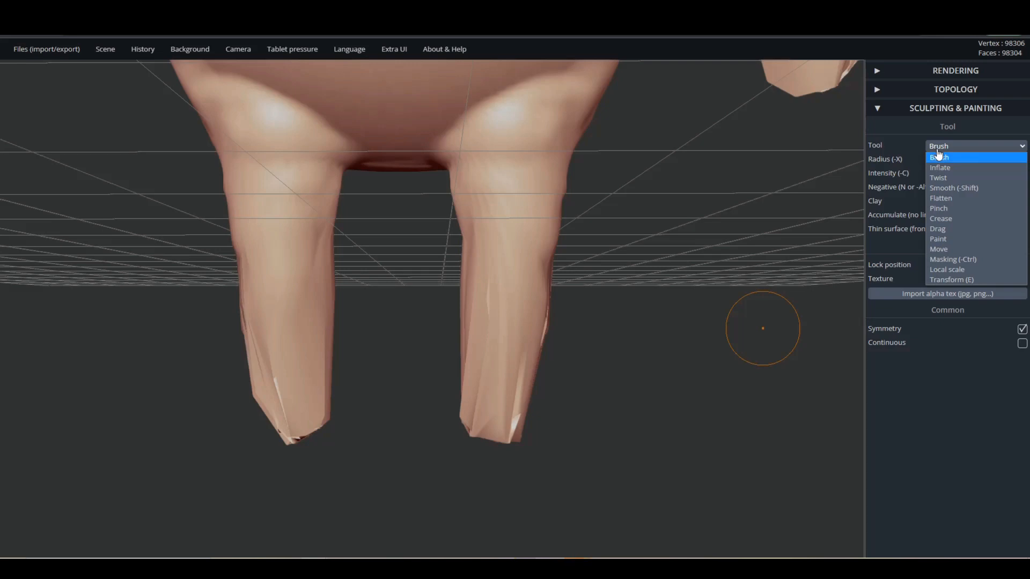
pyautogui.click(964, 229)
pyautogui.moveTo(594, 393); pyautogui.dragTo(343, 387)
pyautogui.moveTo(475, 418); pyautogui.dragTo(333, 413)
pyautogui.moveTo(375, 447); pyautogui.dragTo(627, 448)
pyautogui.moveTo(317, 400); pyautogui.dragTo(372, 407)
pyautogui.moveTo(327, 413)
pyautogui.mouseDown()
pyautogui.moveTo(430, 416)
pyautogui.moveTo(377, 401)
pyautogui.moveTo(398, 396)
pyautogui.moveTo(411, 411)
pyautogui.mouseUp()
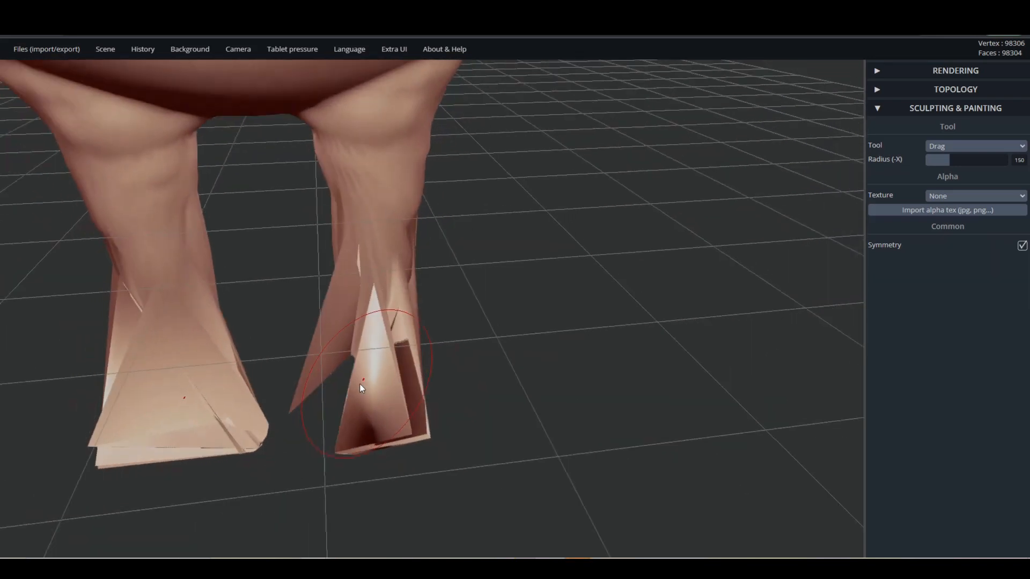
pyautogui.scroll(-10, 361, 383)
pyautogui.moveTo(367, 349); pyautogui.dragTo(426, 396, button='middle')
pyautogui.moveTo(426, 395)
pyautogui.mouseDown()
pyautogui.moveTo(391, 330)
pyautogui.moveTo(394, 223)
pyautogui.moveTo(393, 275)
pyautogui.moveTo(439, 333)
pyautogui.moveTo(713, 361)
pyautogui.moveTo(517, 361)
pyautogui.moveTo(411, 305)
pyautogui.moveTo(382, 345)
pyautogui.moveTo(391, 364)
pyautogui.moveTo(406, 310)
pyautogui.mouseUp()
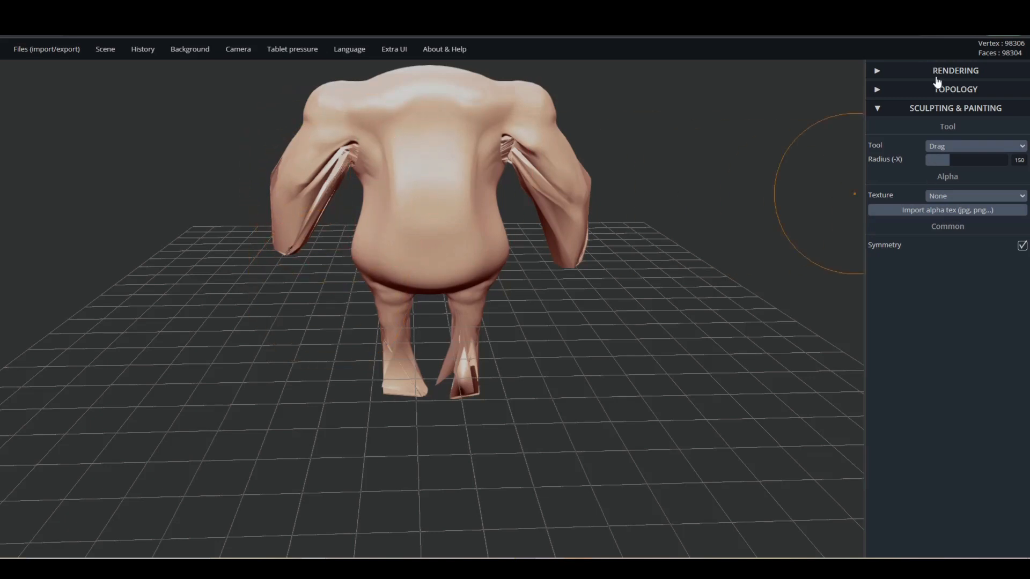
# Carve a small vertical navel in the middle of the belly using the Crease tool with radius 25 and intensity 75.
pyautogui.click(944, 146)
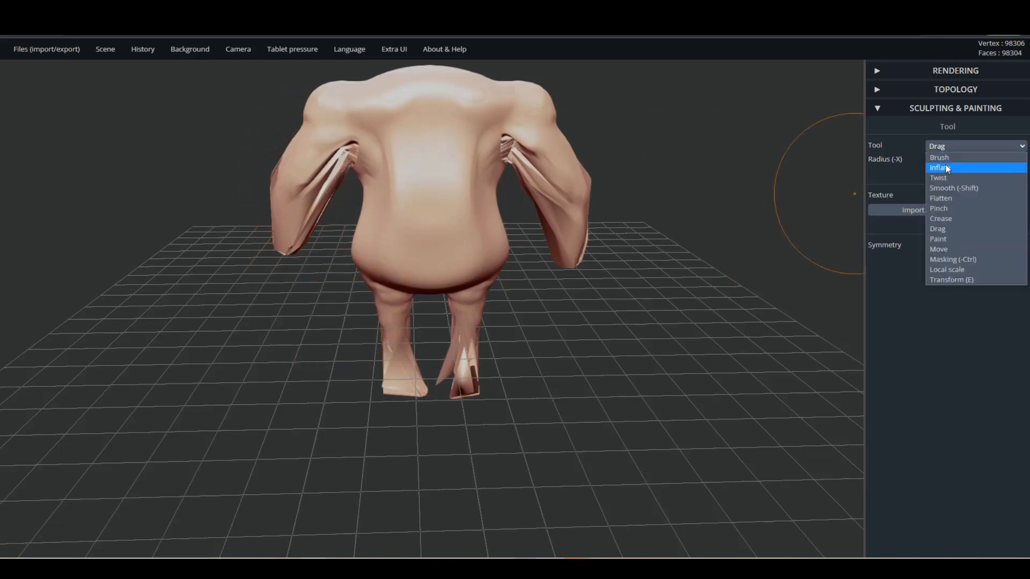
pyautogui.click(945, 158)
pyautogui.scroll(-5, 665, 176)
pyautogui.moveTo(628, 165); pyautogui.dragTo(631, 189, button='middle')
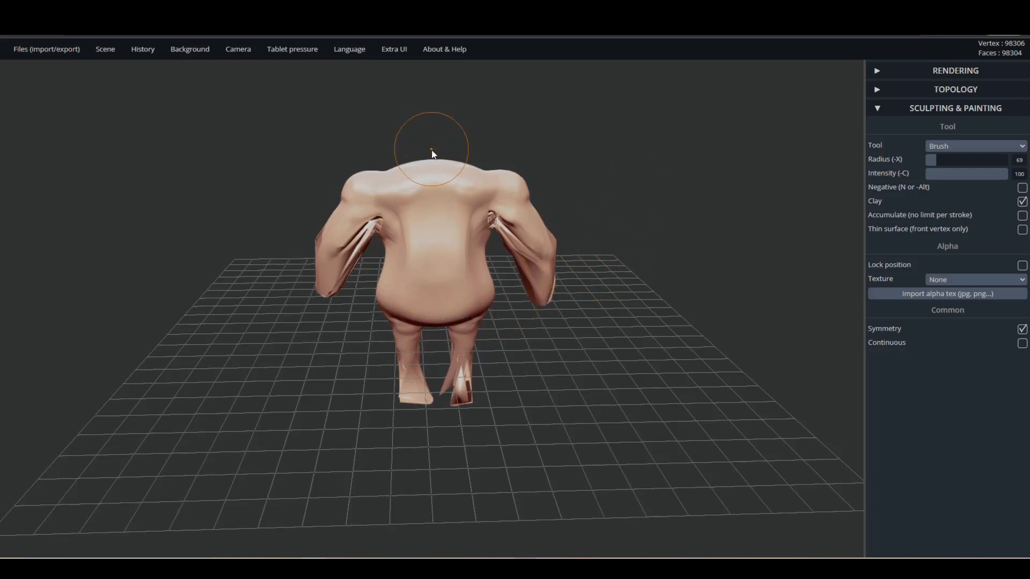
pyautogui.scroll(8, 419, 301)
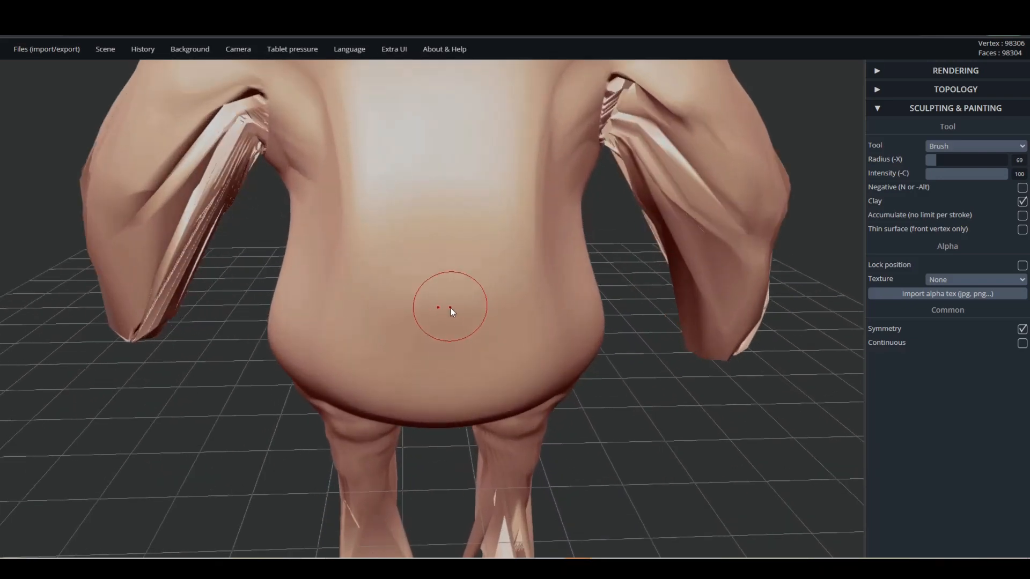
pyautogui.scroll(5, 452, 317)
pyautogui.click(940, 146)
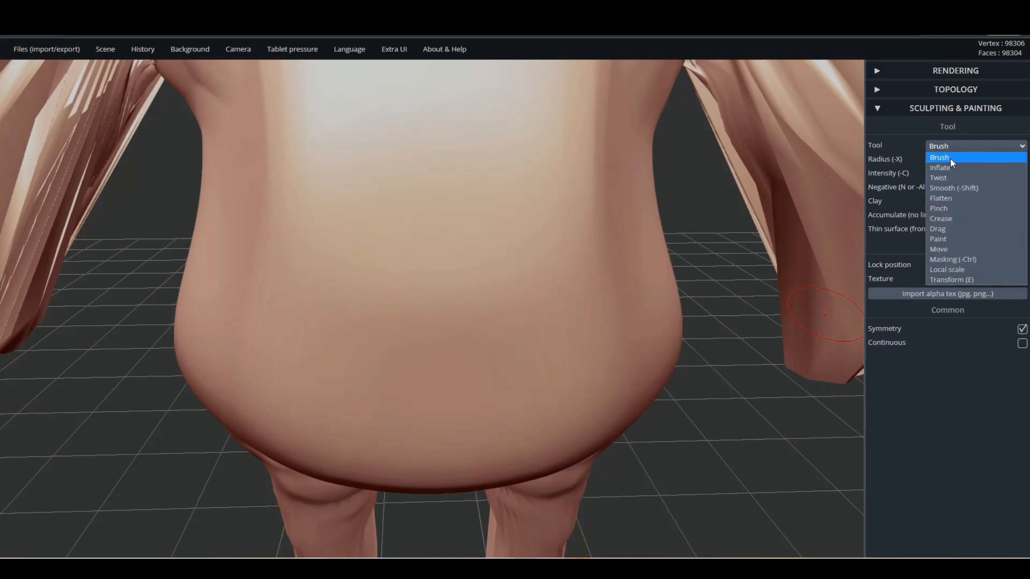
pyautogui.click(950, 218)
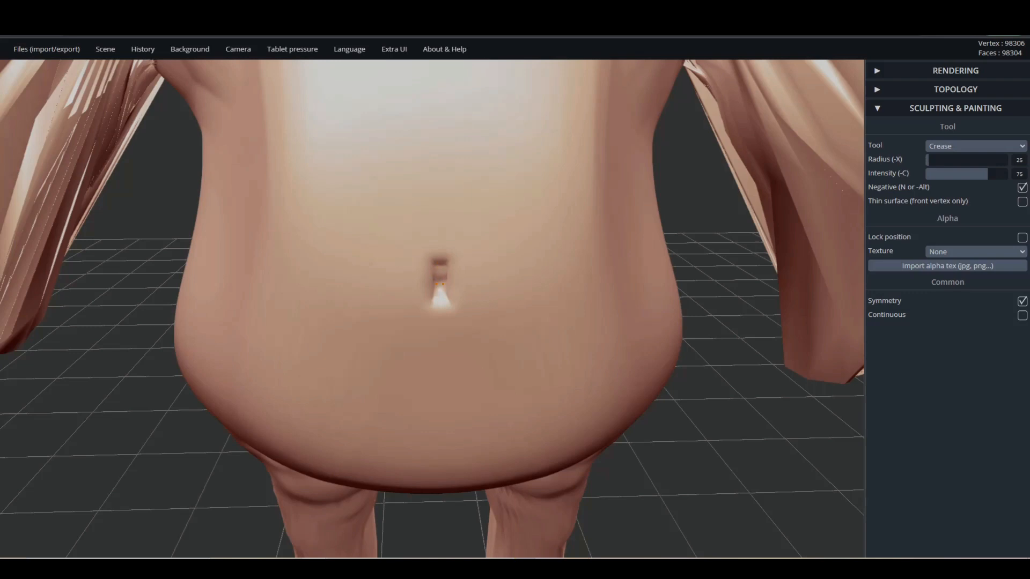
# Deepen the centre of the navel with another short Crease stroke and check it from several angles.
pyautogui.moveTo(442, 275); pyautogui.dragTo(414, 289, button='right')
pyautogui.scroll(6, 413, 288)
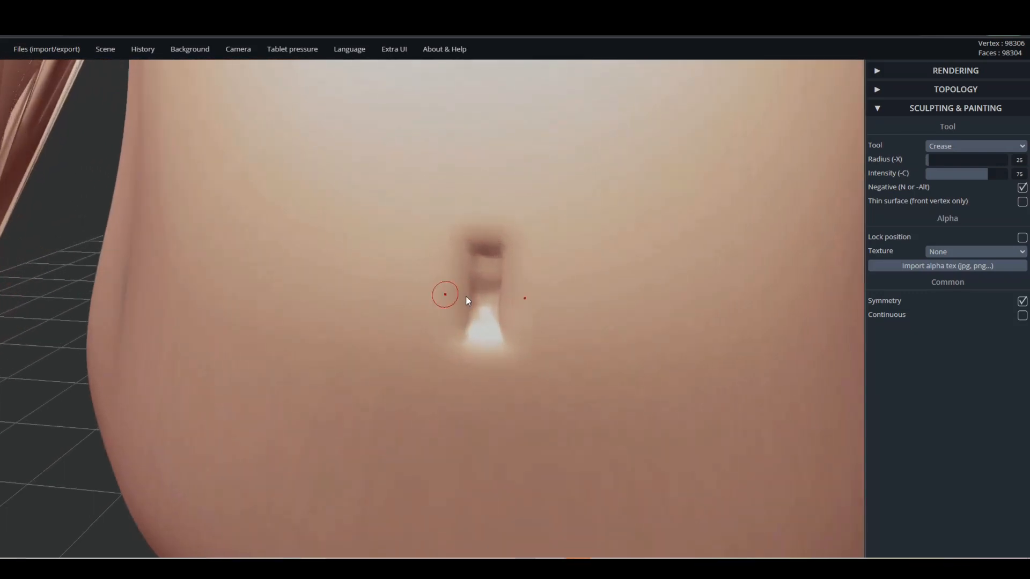
pyautogui.moveTo(533, 294)
pyautogui.mouseDown()
pyautogui.moveTo(530, 263)
pyautogui.moveTo(519, 295)
pyautogui.mouseUp()
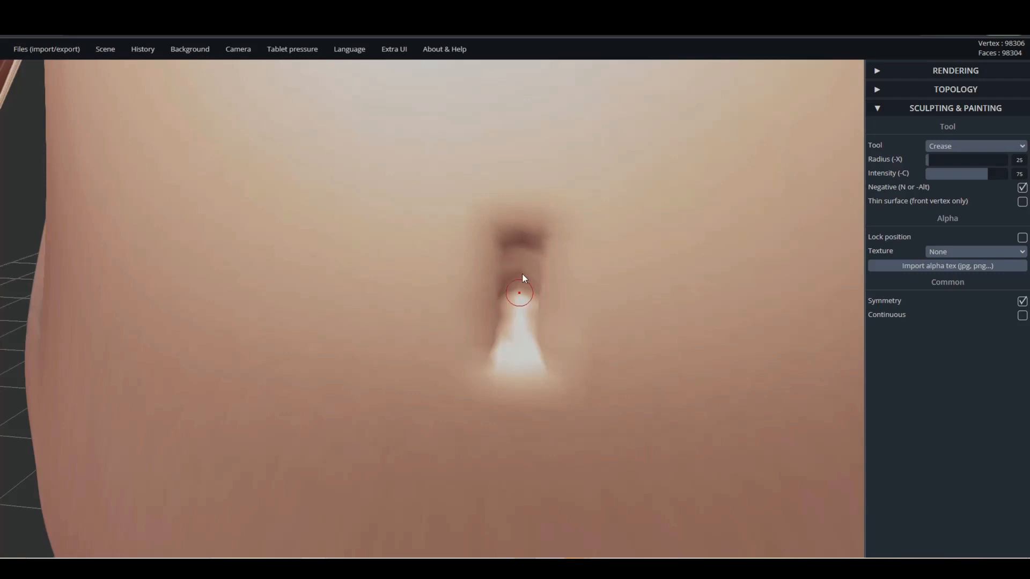
pyautogui.moveTo(523, 282); pyautogui.dragTo(500, 217, button='right')
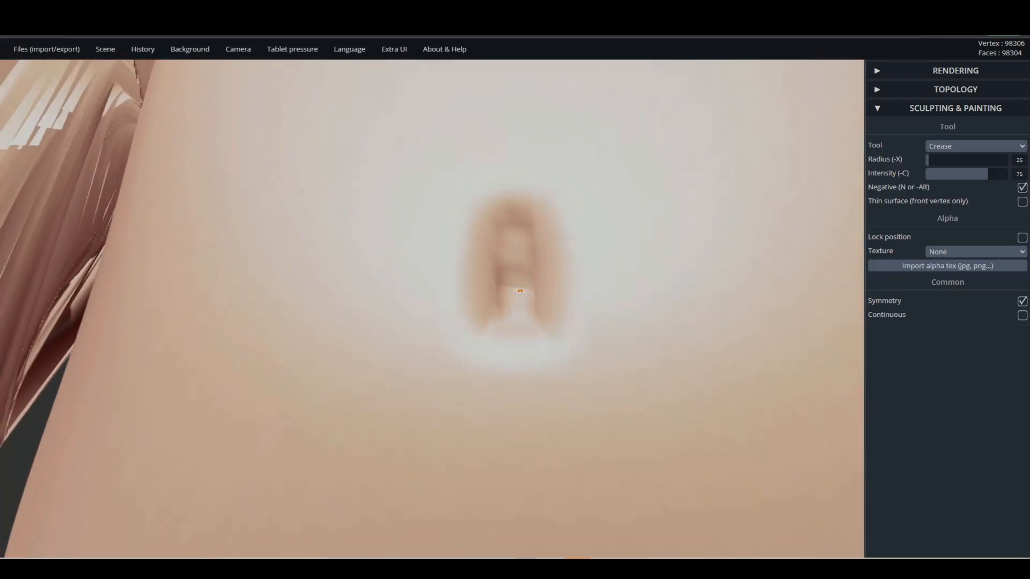
pyautogui.moveTo(521, 282); pyautogui.dragTo(556, 354, button='right')
pyautogui.moveTo(551, 292); pyautogui.dragTo(523, 279, button='right')
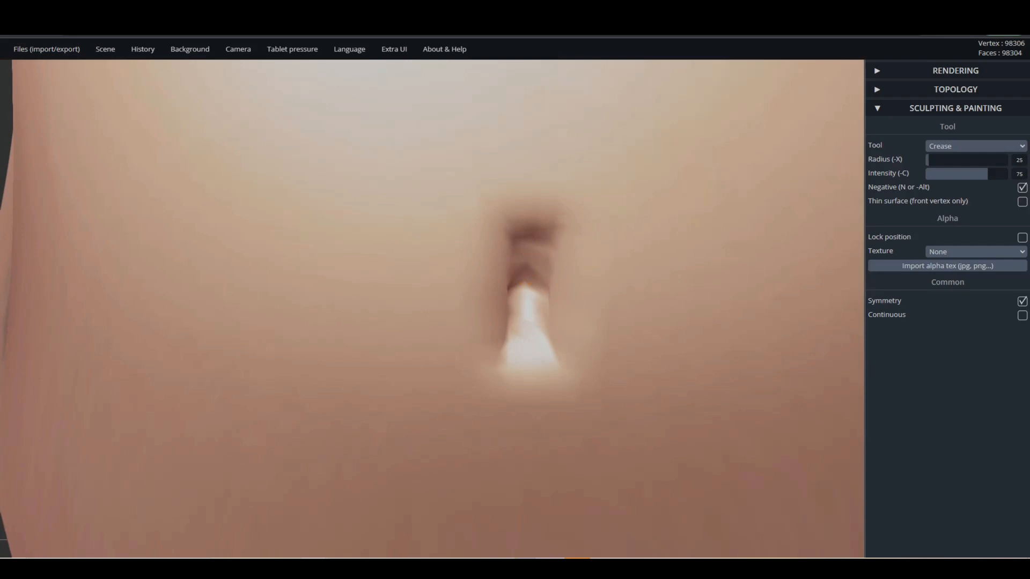
pyautogui.scroll(-10, 524, 301)
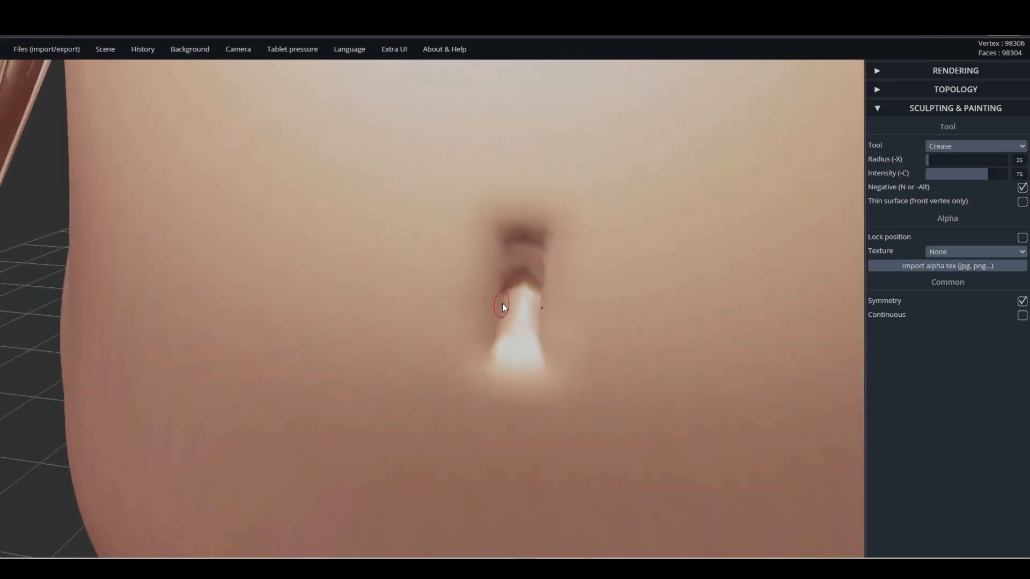
pyautogui.scroll(-10, 504, 305)
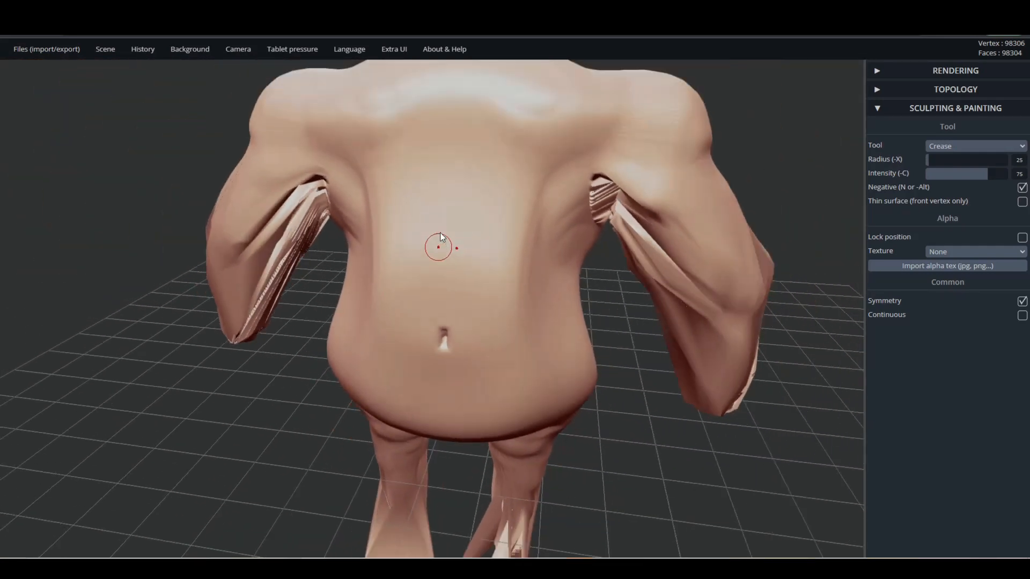
# Raise a rounded mound on top of the torso between the shoulders using the Brush with radius 169.
pyautogui.moveTo(440, 233); pyautogui.dragTo(453, 329, button='right')
pyautogui.scroll(5, 451, 327)
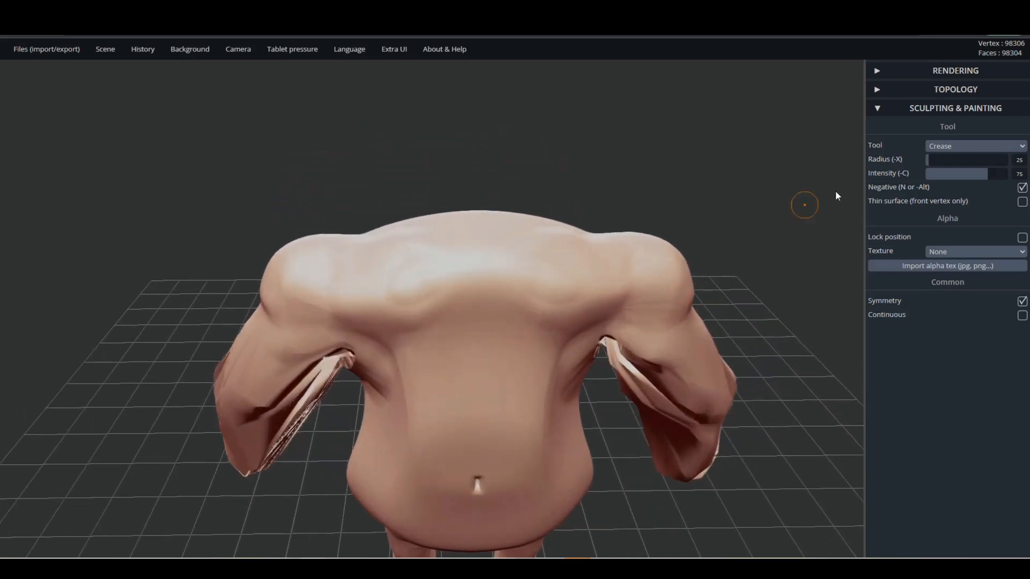
pyautogui.click(939, 149)
pyautogui.click(964, 157)
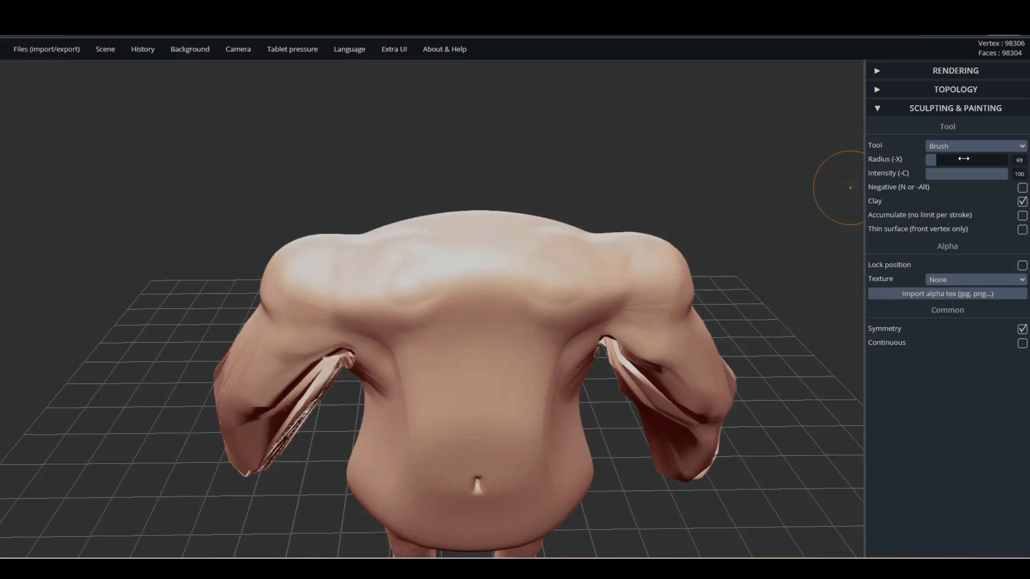
pyautogui.moveTo(949, 162); pyautogui.dragTo(953, 163)
pyautogui.moveTo(483, 250); pyautogui.dragTo(485, 288, button='right')
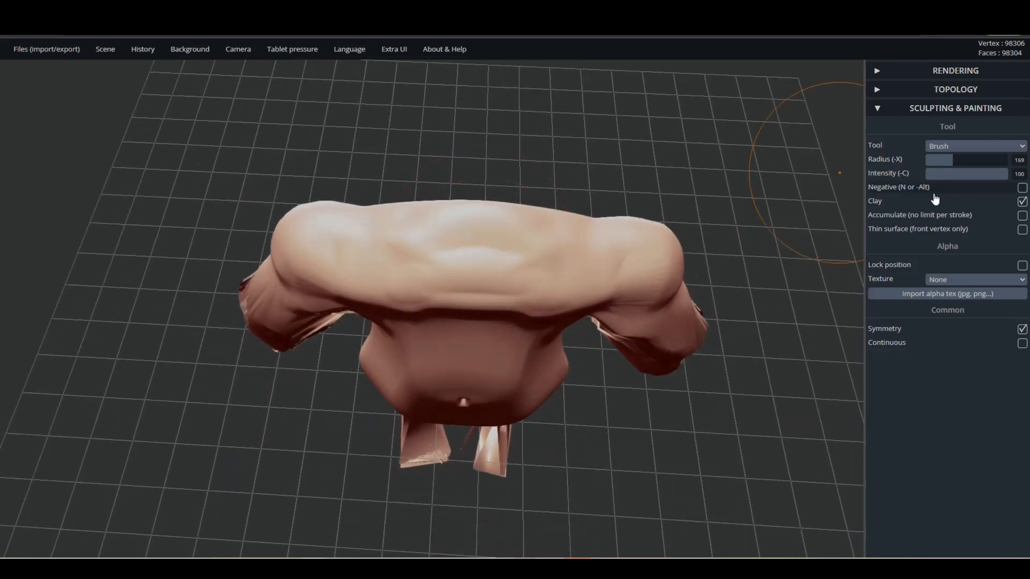
pyautogui.moveTo(468, 262)
pyautogui.mouseDown()
pyautogui.moveTo(481, 232)
pyautogui.moveTo(474, 268)
pyautogui.moveTo(476, 260)
pyautogui.mouseUp()
pyautogui.moveTo(476, 260)
pyautogui.mouseDown(button='right')
pyautogui.moveTo(474, 159)
pyautogui.moveTo(477, 258)
pyautogui.mouseUp(button='right')
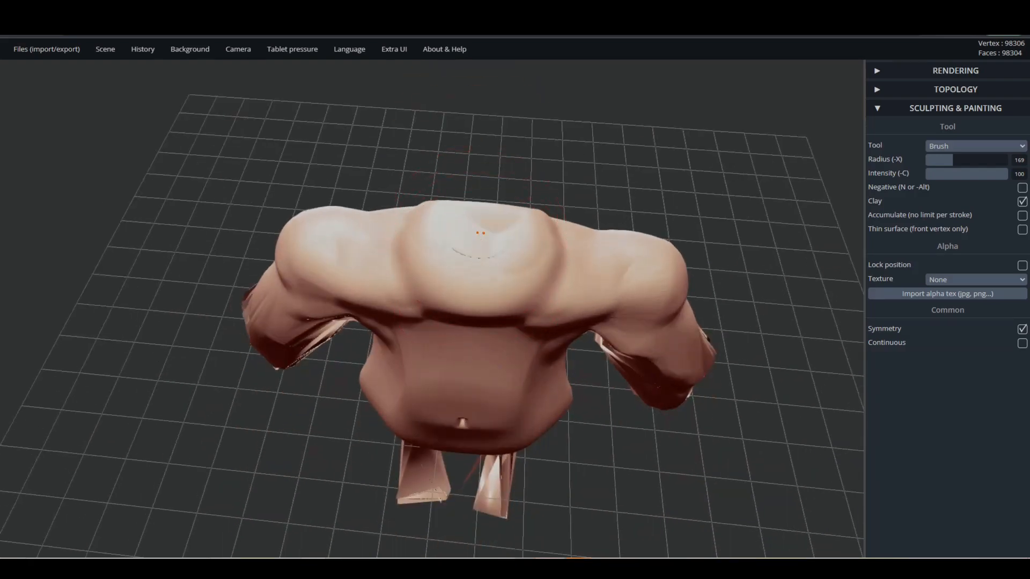
# Extend the mound between the shoulders upward into a neck and head with repeated brush strokes from several sides.
pyautogui.moveTo(476, 226)
pyautogui.mouseDown()
pyautogui.moveTo(469, 210)
pyautogui.moveTo(479, 195)
pyautogui.mouseUp()
pyautogui.moveTo(479, 194); pyautogui.dragTo(525, 262, button='right')
pyautogui.moveTo(523, 271)
pyautogui.mouseDown()
pyautogui.moveTo(515, 297)
pyautogui.moveTo(509, 251)
pyautogui.moveTo(506, 354)
pyautogui.mouseUp()
pyautogui.moveTo(506, 354)
pyautogui.mouseDown(button='right')
pyautogui.moveTo(706, 242)
pyautogui.moveTo(281, 246)
pyautogui.moveTo(450, 238)
pyautogui.moveTo(505, 276)
pyautogui.mouseUp(button='right')
pyautogui.moveTo(504, 276)
pyautogui.mouseDown()
pyautogui.moveTo(491, 300)
pyautogui.moveTo(502, 316)
pyautogui.moveTo(517, 274)
pyautogui.moveTo(493, 306)
pyautogui.moveTo(475, 309)
pyautogui.mouseUp()
pyautogui.moveTo(476, 310)
pyautogui.mouseDown(button='right')
pyautogui.moveTo(568, 295)
pyautogui.moveTo(628, 250)
pyautogui.moveTo(369, 334)
pyautogui.mouseUp(button='right')
pyautogui.moveTo(369, 333)
pyautogui.mouseDown()
pyautogui.moveTo(378, 269)
pyautogui.moveTo(400, 284)
pyautogui.mouseUp()
pyautogui.moveTo(389, 306)
pyautogui.mouseDown(button='right')
pyautogui.moveTo(558, 240)
pyautogui.moveTo(300, 368)
pyautogui.moveTo(376, 350)
pyautogui.moveTo(445, 404)
pyautogui.mouseUp(button='right')
# Fill out the sides of the head with further brush strokes to complete its basic shape.
pyautogui.scroll(-3, 354, 346)
pyautogui.moveTo(354, 293)
pyautogui.mouseDown()
pyautogui.moveTo(357, 328)
pyautogui.moveTo(352, 305)
pyautogui.moveTo(366, 286)
pyautogui.mouseUp()
pyautogui.moveTo(367, 286); pyautogui.dragTo(255, 196, button='right')
pyautogui.moveTo(359, 349)
pyautogui.mouseDown()
pyautogui.moveTo(365, 384)
pyautogui.moveTo(376, 376)
pyautogui.mouseUp()
pyautogui.moveTo(268, 349)
pyautogui.mouseDown(button='right')
pyautogui.moveTo(328, 370)
pyautogui.moveTo(296, 383)
pyautogui.moveTo(462, 415)
pyautogui.moveTo(436, 424)
pyautogui.moveTo(651, 327)
pyautogui.moveTo(507, 268)
pyautogui.moveTo(750, 287)
pyautogui.mouseUp(button='right')
pyautogui.scroll(1, 637, 242)
pyautogui.scroll(-4, 625, 258)
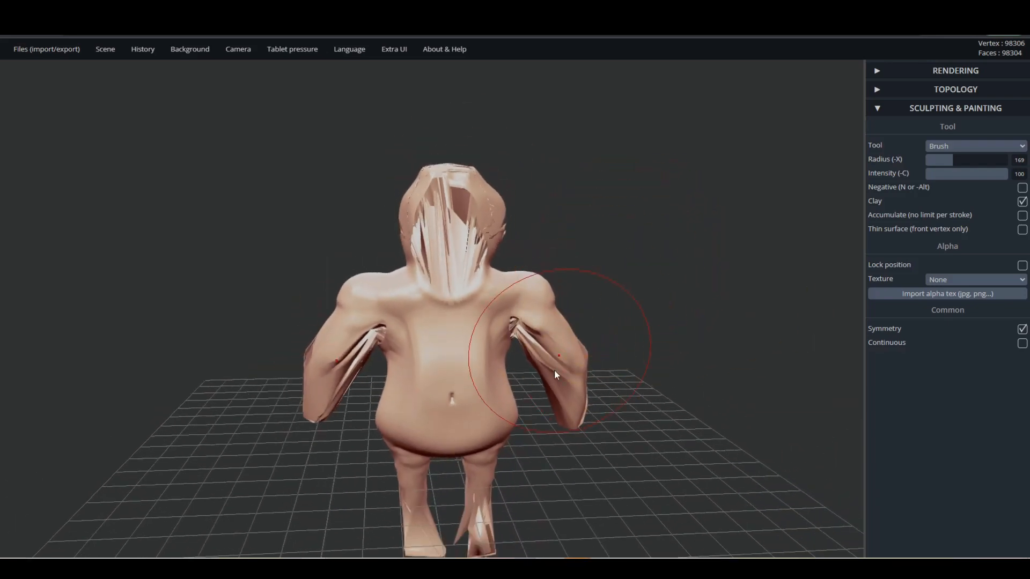
# Build up two symmetrical mounds on the chest with brush strokes on the upper torso.
pyautogui.moveTo(525, 398)
pyautogui.mouseDown(button='right')
pyautogui.moveTo(501, 333)
pyautogui.moveTo(426, 453)
pyautogui.mouseUp(button='right')
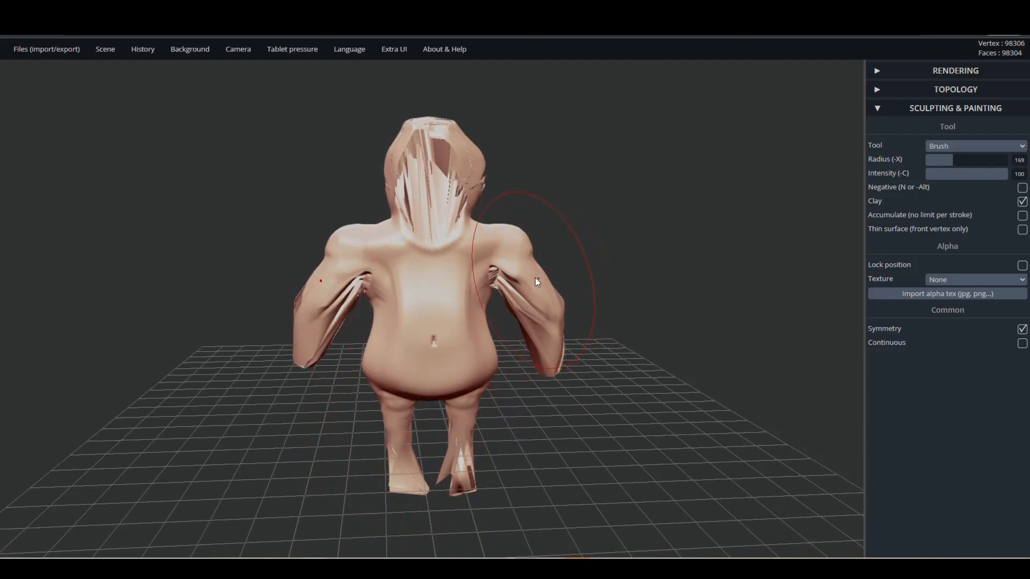
pyautogui.moveTo(462, 167)
pyautogui.mouseDown(button='right')
pyautogui.moveTo(470, 250)
pyautogui.moveTo(832, 277)
pyautogui.mouseUp(button='right')
pyautogui.moveTo(456, 236)
pyautogui.mouseDown(button='right')
pyautogui.moveTo(535, 298)
pyautogui.moveTo(537, 231)
pyautogui.moveTo(589, 297)
pyautogui.mouseUp(button='right')
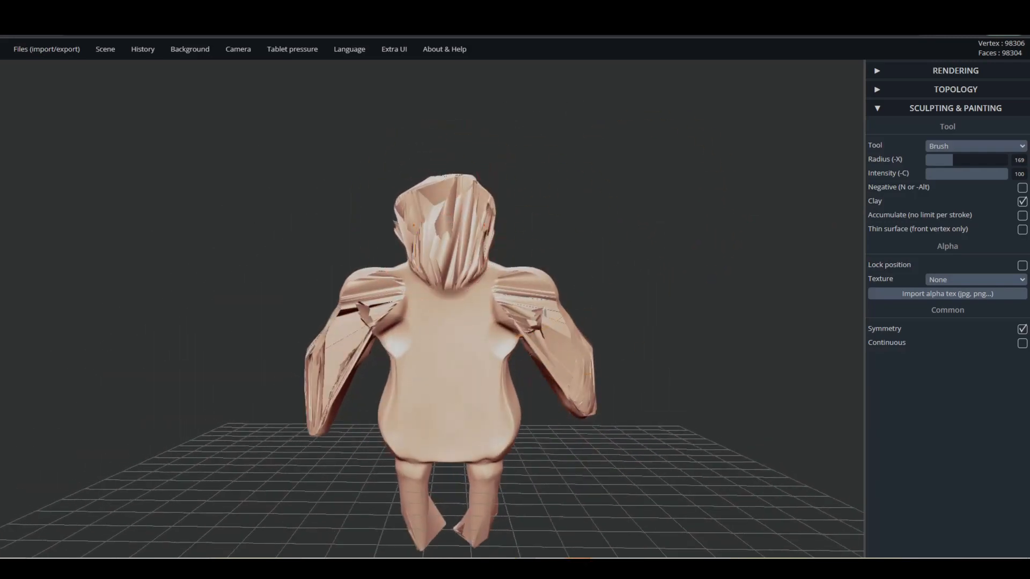
pyautogui.moveTo(444, 260); pyautogui.dragTo(450, 279)
pyautogui.moveTo(457, 407); pyautogui.dragTo(448, 350)
pyautogui.moveTo(449, 319)
pyautogui.mouseDown(button='right')
pyautogui.moveTo(656, 349)
pyautogui.moveTo(308, 381)
pyautogui.moveTo(453, 349)
pyautogui.moveTo(404, 344)
pyautogui.moveTo(465, 342)
pyautogui.moveTo(444, 364)
pyautogui.mouseUp(button='right')
pyautogui.scroll(10, 445, 362)
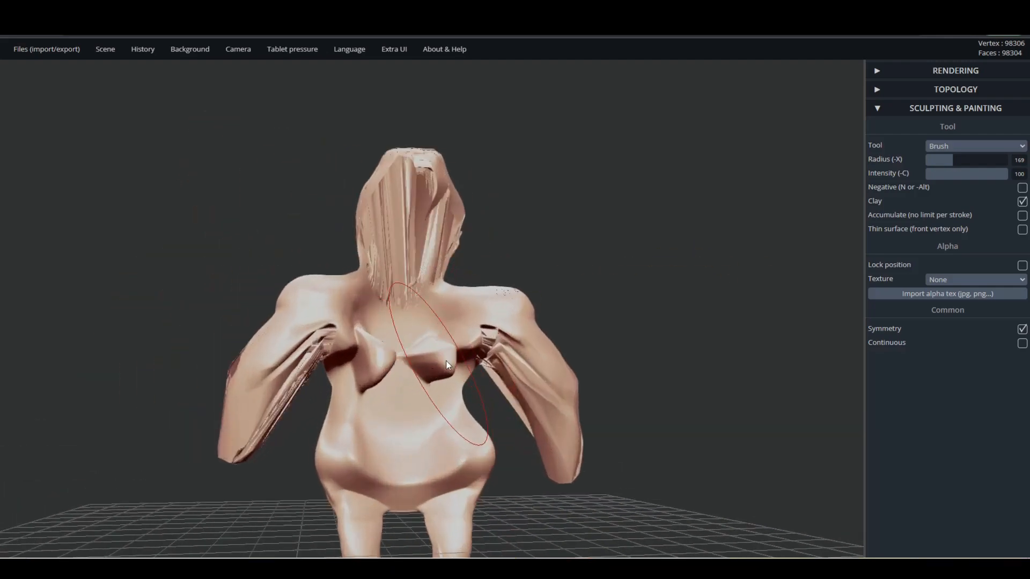
# Reduce the brush intensity to 47 and radius to 98, and reshape the chest and belly with symmetrical strokes.
pyautogui.moveTo(543, 308); pyautogui.dragTo(619, 240, button='middle')
pyautogui.moveTo(619, 240); pyautogui.dragTo(646, 330, button='right')
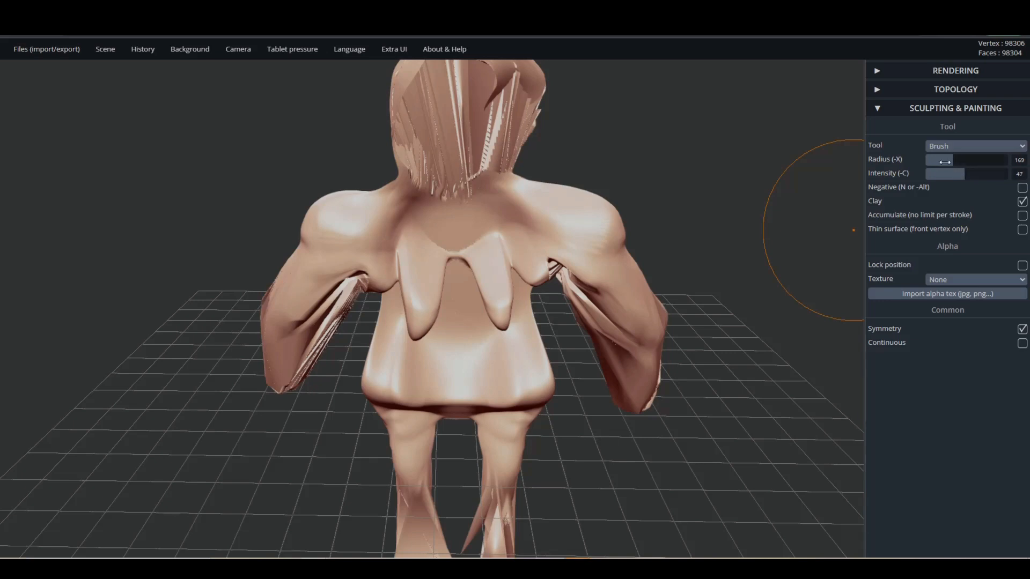
pyautogui.moveTo(453, 261)
pyautogui.mouseDown()
pyautogui.moveTo(446, 293)
pyautogui.moveTo(456, 229)
pyautogui.moveTo(460, 415)
pyautogui.moveTo(466, 289)
pyautogui.mouseUp()
pyautogui.moveTo(424, 237)
pyautogui.mouseDown()
pyautogui.moveTo(441, 233)
pyautogui.moveTo(430, 242)
pyautogui.moveTo(456, 248)
pyautogui.mouseUp()
pyautogui.moveTo(443, 251)
pyautogui.mouseDown(button='right')
pyautogui.moveTo(526, 252)
pyautogui.moveTo(439, 248)
pyautogui.mouseUp(button='right')
pyautogui.moveTo(453, 292)
pyautogui.mouseDown()
pyautogui.moveTo(441, 263)
pyautogui.moveTo(451, 370)
pyautogui.moveTo(395, 268)
pyautogui.moveTo(456, 247)
pyautogui.moveTo(459, 349)
pyautogui.moveTo(452, 321)
pyautogui.mouseUp()
pyautogui.moveTo(452, 321)
pyautogui.mouseDown(button='right')
pyautogui.moveTo(398, 307)
pyautogui.moveTo(600, 267)
pyautogui.moveTo(591, 294)
pyautogui.moveTo(338, 299)
pyautogui.moveTo(375, 349)
pyautogui.moveTo(516, 368)
pyautogui.moveTo(501, 333)
pyautogui.moveTo(349, 343)
pyautogui.moveTo(241, 317)
pyautogui.moveTo(456, 352)
pyautogui.moveTo(629, 355)
pyautogui.moveTo(508, 342)
pyautogui.moveTo(593, 343)
pyautogui.moveTo(504, 386)
pyautogui.moveTo(636, 446)
pyautogui.moveTo(530, 356)
pyautogui.moveTo(526, 326)
pyautogui.moveTo(620, 322)
pyautogui.mouseUp(button='right')
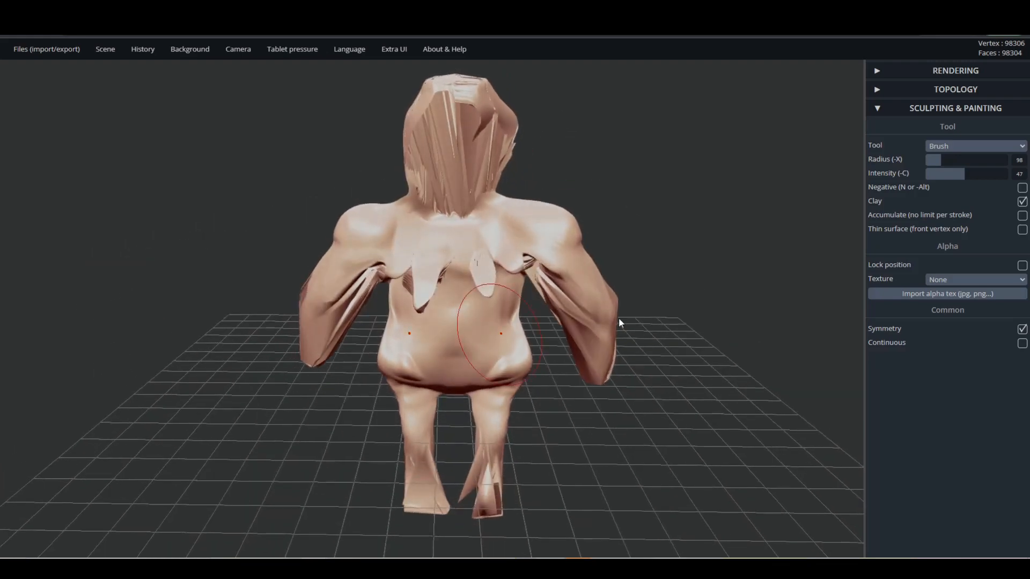
pyautogui.click(958, 146)
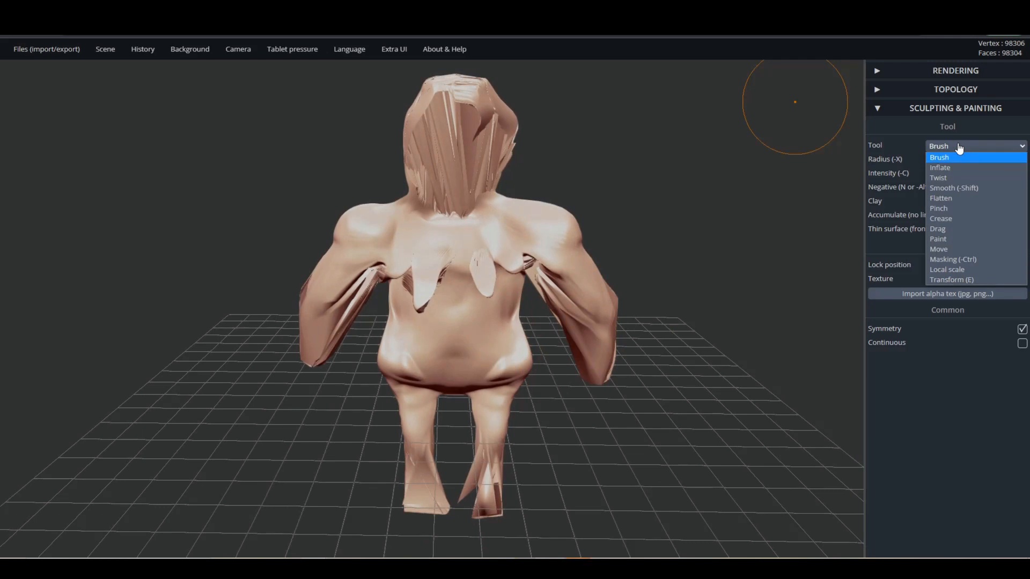
pyautogui.click(944, 89)
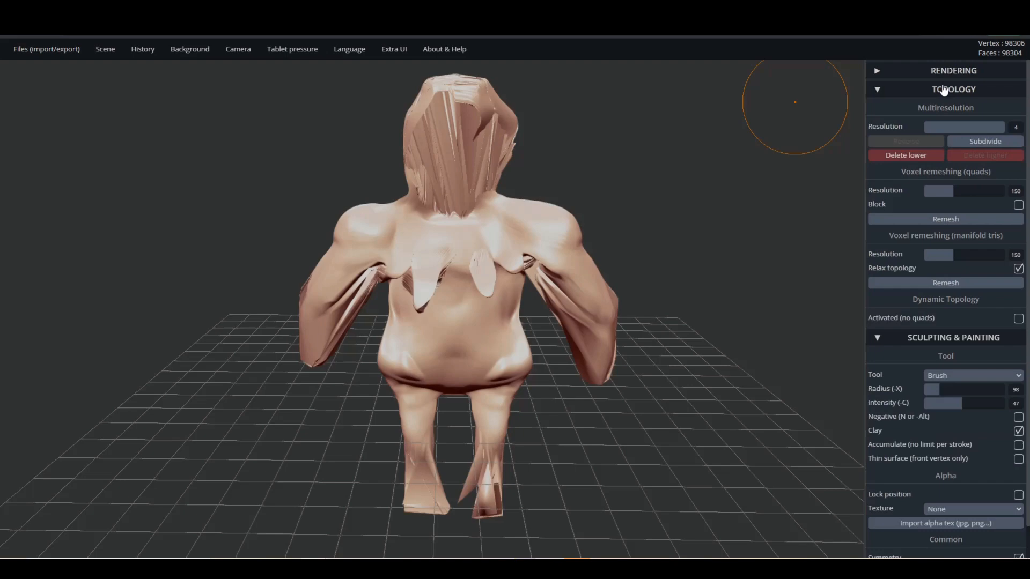
pyautogui.click(944, 89)
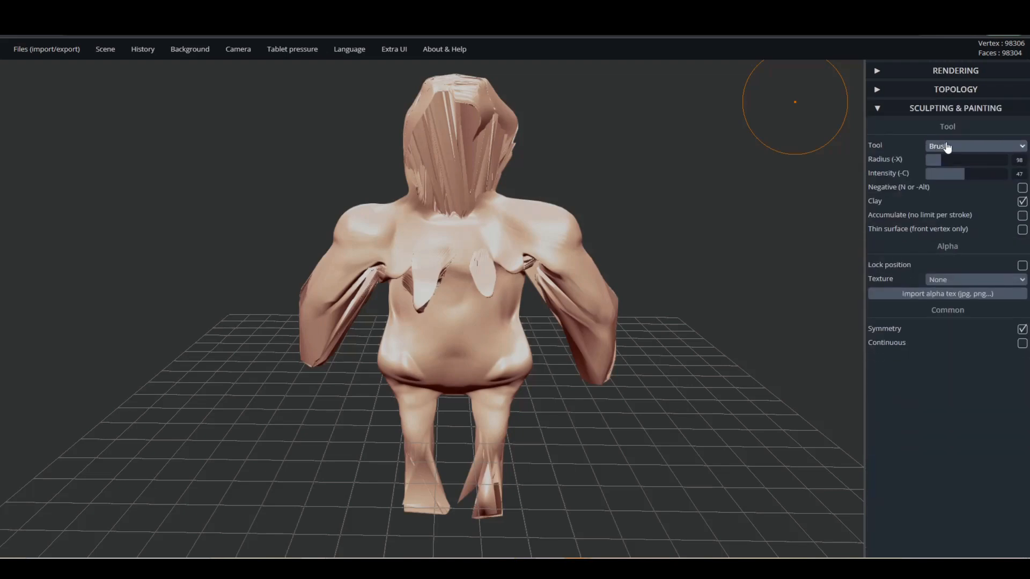
pyautogui.moveTo(504, 245)
pyautogui.mouseDown(button='right')
pyautogui.moveTo(565, 253)
pyautogui.moveTo(220, 208)
pyautogui.moveTo(228, 273)
pyautogui.moveTo(755, 262)
pyautogui.moveTo(402, 223)
pyautogui.moveTo(488, 204)
pyautogui.moveTo(402, 165)
pyautogui.moveTo(457, 149)
pyautogui.mouseUp(button='right')
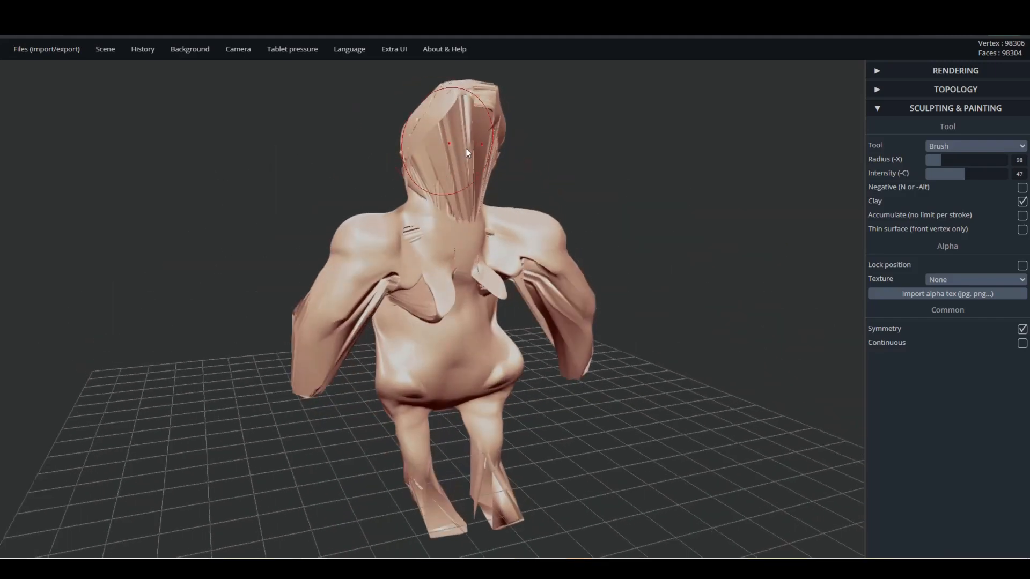
pyautogui.click(993, 155)
# Swell the front of the head into a rounded form using the Inflate tool with radius 82 and intensity 30.
pyautogui.click(986, 147)
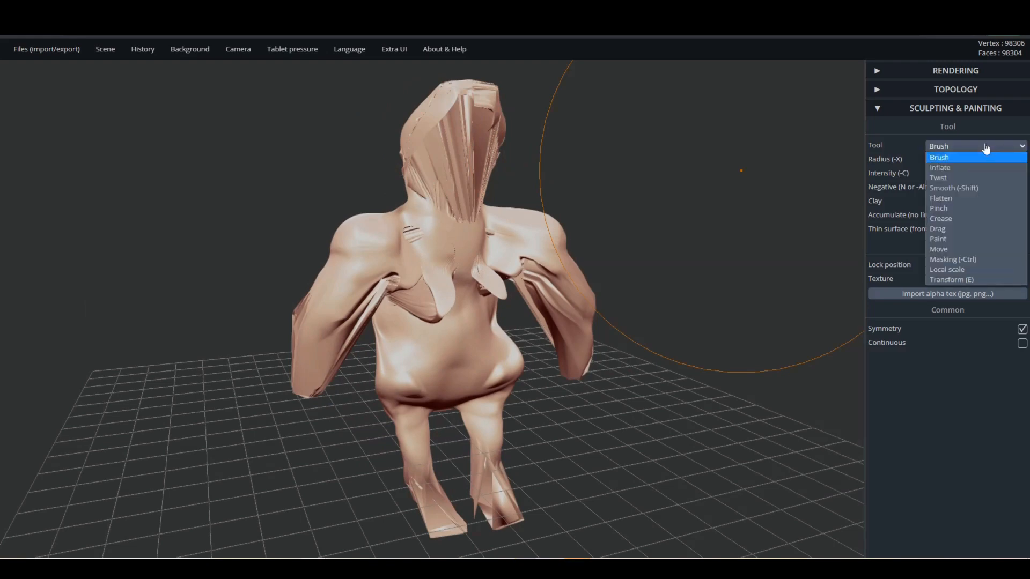
pyautogui.click(954, 170)
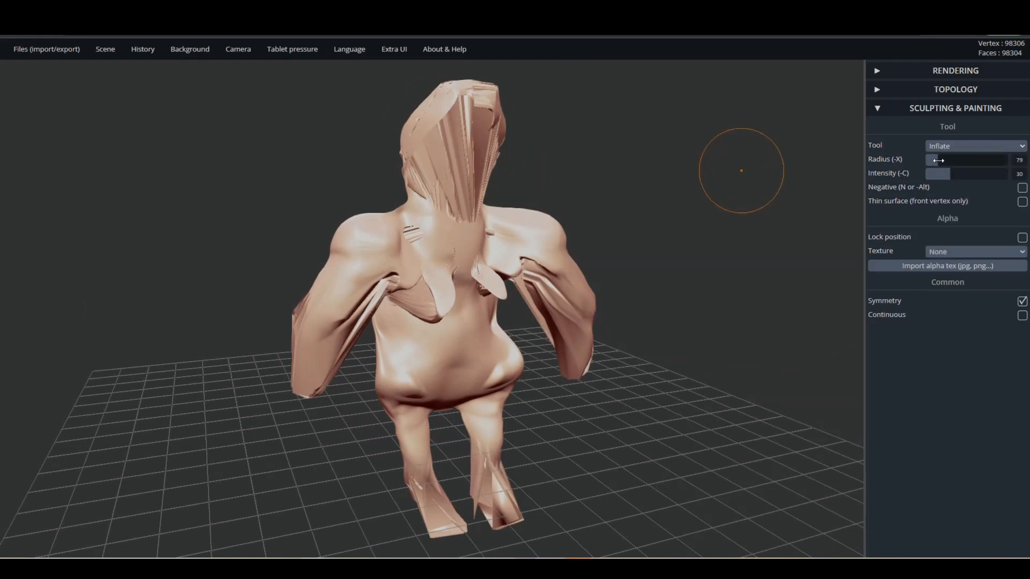
pyautogui.moveTo(400, 122)
pyautogui.mouseDown(button='right')
pyautogui.moveTo(407, 198)
pyautogui.moveTo(389, 196)
pyautogui.mouseUp(button='right')
pyautogui.moveTo(479, 161); pyautogui.dragTo(481, 153)
pyautogui.moveTo(451, 214); pyautogui.dragTo(471, 138, button='right')
pyautogui.moveTo(479, 166); pyautogui.dragTo(477, 181)
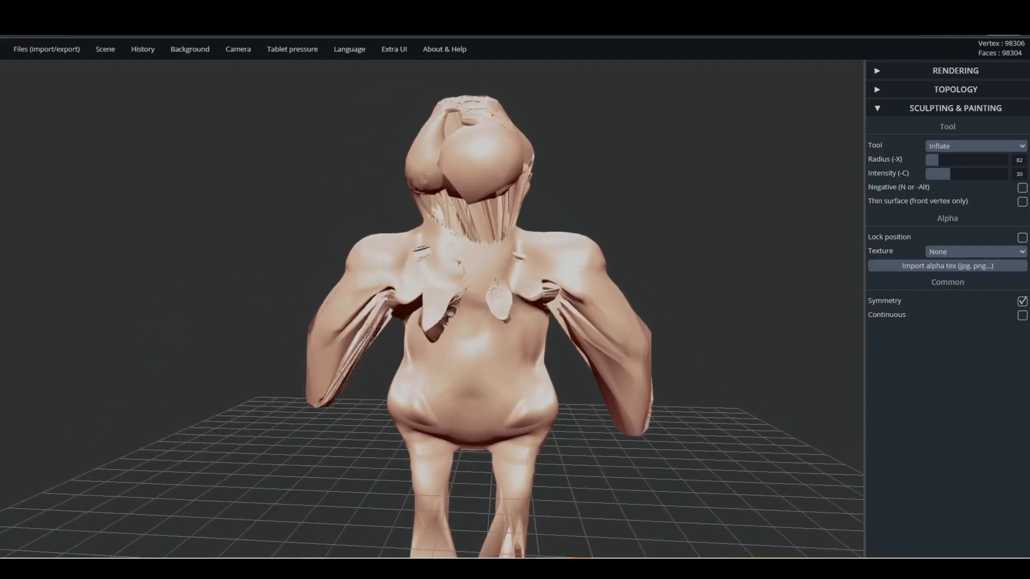
# Inflate the lower face and the neck area above the chest with more strokes to cover the stretched surface.
pyautogui.moveTo(477, 180)
pyautogui.mouseDown(button='right')
pyautogui.moveTo(299, 157)
pyautogui.moveTo(557, 192)
pyautogui.moveTo(588, 231)
pyautogui.moveTo(477, 154)
pyautogui.moveTo(481, 122)
pyautogui.mouseUp(button='right')
pyautogui.moveTo(504, 225); pyautogui.dragTo(512, 204)
pyautogui.moveTo(512, 205); pyautogui.dragTo(656, 262, button='right')
pyautogui.moveTo(443, 199)
pyautogui.mouseDown()
pyautogui.moveTo(443, 214)
pyautogui.moveTo(458, 183)
pyautogui.mouseUp()
pyautogui.moveTo(458, 183)
pyautogui.mouseDown(button='right')
pyautogui.moveTo(475, 156)
pyautogui.moveTo(572, 209)
pyautogui.moveTo(570, 177)
pyautogui.moveTo(589, 157)
pyautogui.moveTo(526, 273)
pyautogui.mouseUp(button='right')
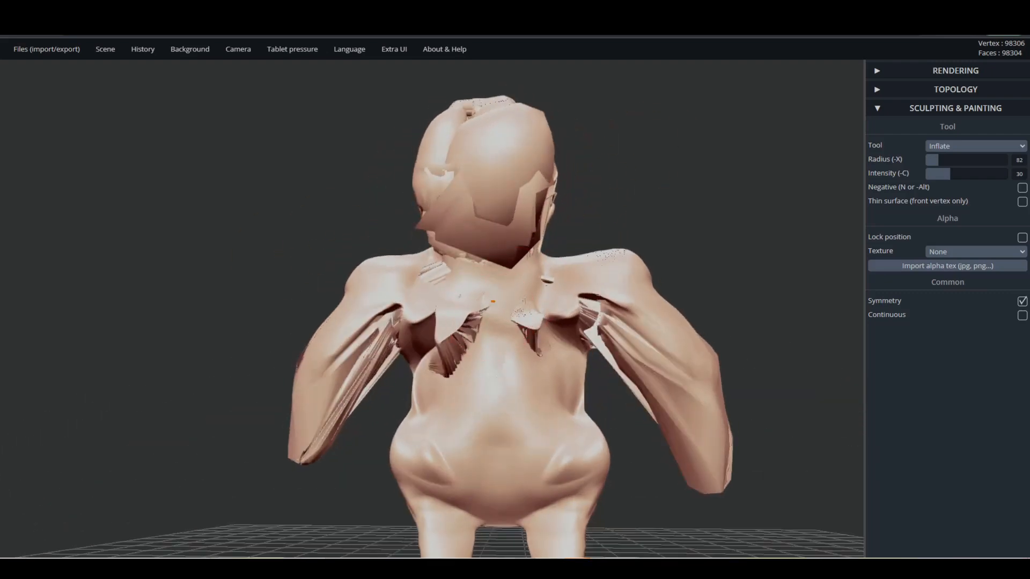
pyautogui.moveTo(542, 262); pyautogui.dragTo(536, 290)
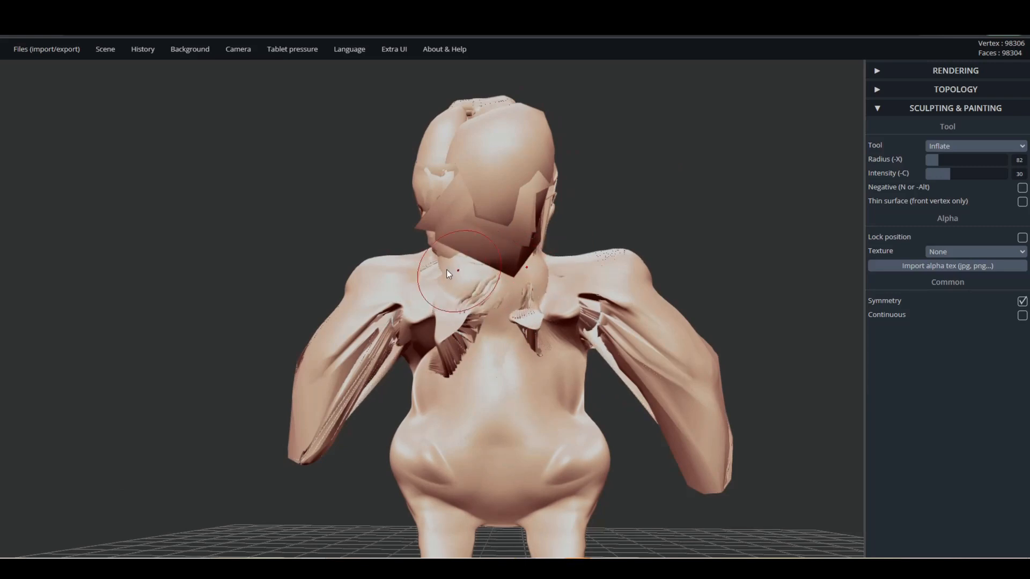
# Inflate the upper chest and torso front into rounded lumps with more Inflate strokes at radius 82 and intensity 30.
pyautogui.moveTo(448, 274); pyautogui.dragTo(423, 283)
pyautogui.moveTo(476, 377); pyautogui.dragTo(308, 352, button='right')
pyautogui.moveTo(526, 371)
pyautogui.mouseDown()
pyautogui.moveTo(529, 403)
pyautogui.moveTo(471, 369)
pyautogui.moveTo(402, 355)
pyautogui.mouseUp()
pyautogui.moveTo(439, 359)
pyautogui.mouseDown(button='right')
pyautogui.moveTo(391, 378)
pyautogui.moveTo(539, 396)
pyautogui.moveTo(256, 508)
pyautogui.moveTo(138, 487)
pyautogui.moveTo(2, 428)
pyautogui.moveTo(616, 390)
pyautogui.moveTo(403, 368)
pyautogui.moveTo(310, 346)
pyautogui.mouseUp(button='right')
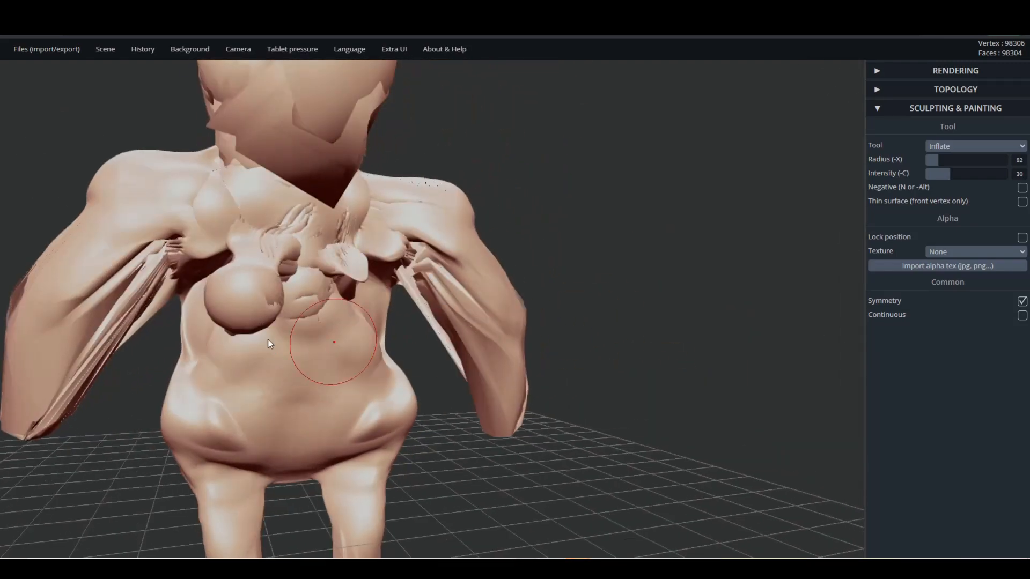
pyautogui.moveTo(194, 399); pyautogui.dragTo(213, 352)
# Swell the side of the head beside the large facial bulge with short Inflate strokes.
pyautogui.moveTo(214, 351)
pyautogui.mouseDown(button='right')
pyautogui.moveTo(440, 356)
pyautogui.moveTo(371, 310)
pyautogui.moveTo(593, 338)
pyautogui.moveTo(458, 352)
pyautogui.moveTo(547, 461)
pyautogui.moveTo(588, 421)
pyautogui.moveTo(440, 331)
pyautogui.moveTo(325, 330)
pyautogui.moveTo(561, 391)
pyautogui.moveTo(507, 397)
pyautogui.mouseUp(button='right')
pyautogui.moveTo(483, 272); pyautogui.dragTo(452, 298, button='right')
pyautogui.scroll(4, 441, 300)
pyautogui.moveTo(429, 229); pyautogui.dragTo(468, 354, button='middle')
pyautogui.scroll(6, 499, 224)
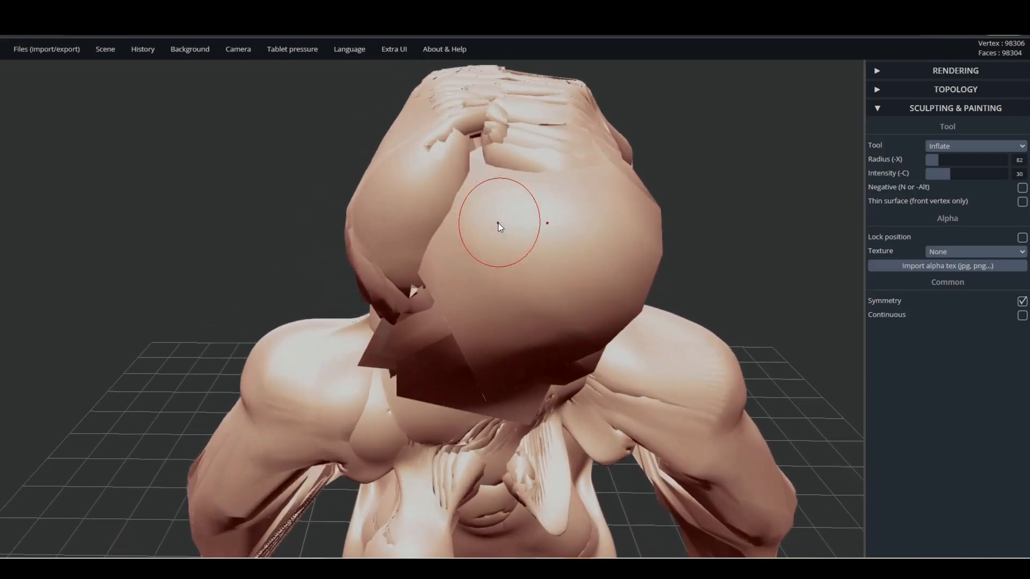
pyautogui.scroll(2, 499, 223)
pyautogui.moveTo(494, 244)
pyautogui.mouseDown(button='right')
pyautogui.moveTo(489, 267)
pyautogui.moveTo(470, 240)
pyautogui.mouseUp(button='right')
pyautogui.moveTo(475, 280); pyautogui.dragTo(435, 212, button='right')
pyautogui.moveTo(525, 343)
pyautogui.mouseDown(button='right')
pyautogui.moveTo(532, 451)
pyautogui.moveTo(490, 299)
pyautogui.moveTo(460, 406)
pyautogui.mouseUp(button='right')
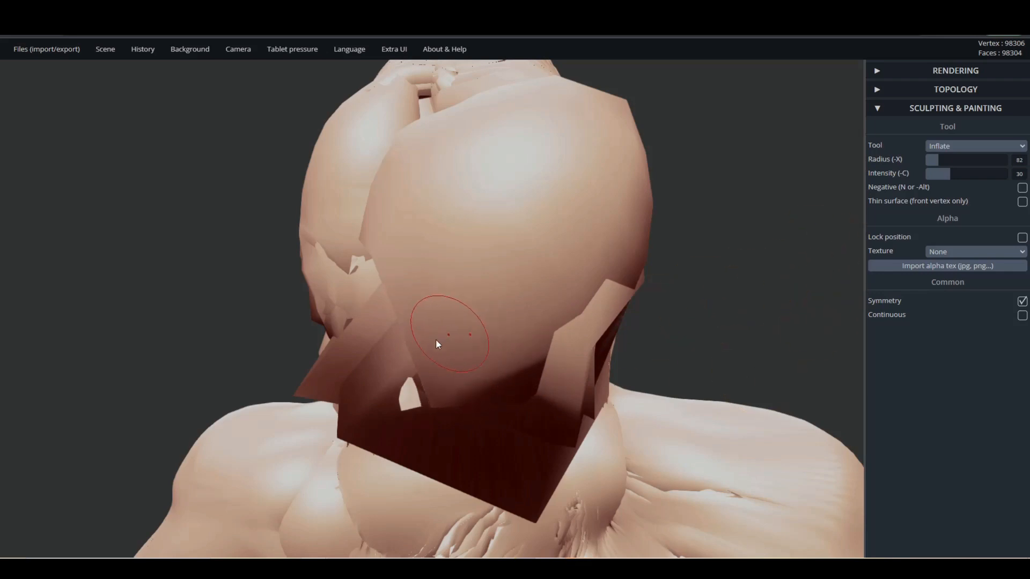
pyautogui.moveTo(435, 344); pyautogui.dragTo(302, 288, button='right')
pyautogui.moveTo(351, 248); pyautogui.dragTo(274, 257)
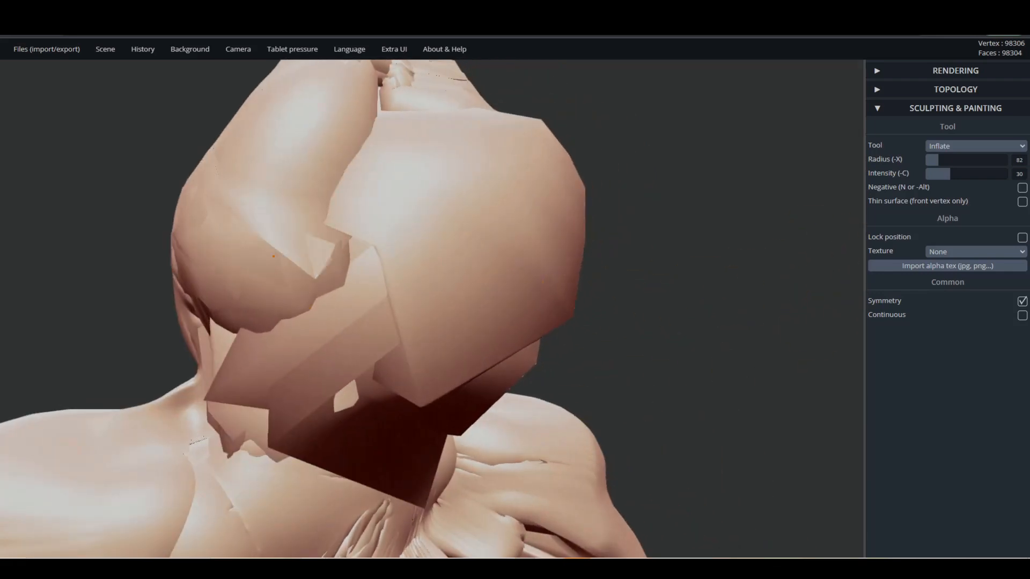
pyautogui.moveTo(308, 192)
pyautogui.mouseDown()
pyautogui.moveTo(300, 231)
pyautogui.moveTo(301, 196)
pyautogui.mouseUp()
# Switch to the Brush with Negative enabled, intensity 25 and radius 111, and carve the first hollows into the upper face.
pyautogui.moveTo(440, 230); pyautogui.dragTo(241, 258, button='right')
pyautogui.moveTo(501, 249); pyautogui.dragTo(853, 303, button='right')
pyautogui.moveTo(601, 240); pyautogui.dragTo(755, 172, button='right')
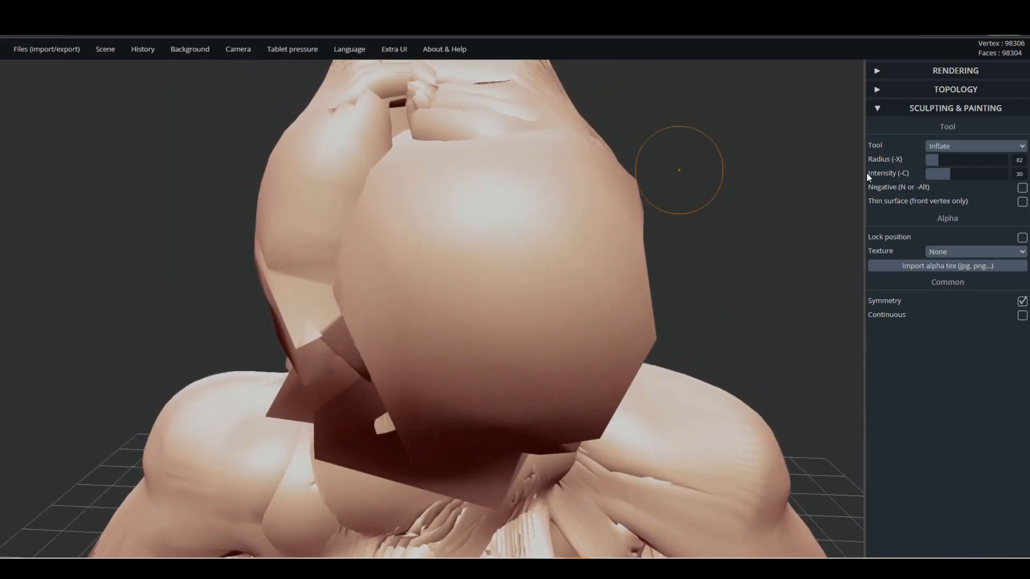
pyautogui.click(951, 147)
pyautogui.click(943, 157)
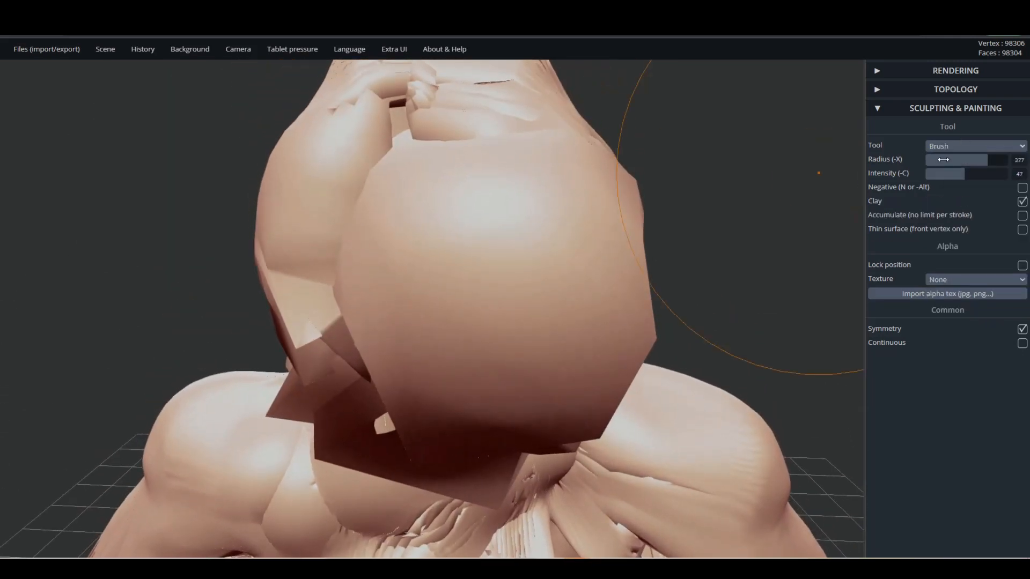
pyautogui.click(1021, 187)
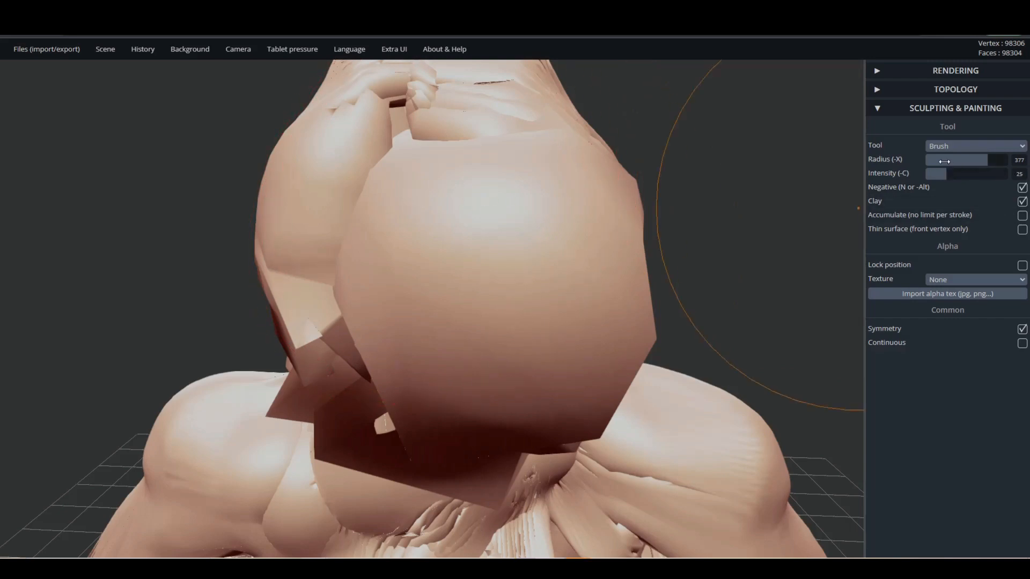
pyautogui.moveTo(410, 163)
pyautogui.mouseDown(button='right')
pyautogui.moveTo(499, 200)
pyautogui.moveTo(528, 224)
pyautogui.mouseUp(button='right')
pyautogui.moveTo(505, 204); pyautogui.dragTo(498, 189)
pyautogui.moveTo(565, 169); pyautogui.dragTo(573, 172)
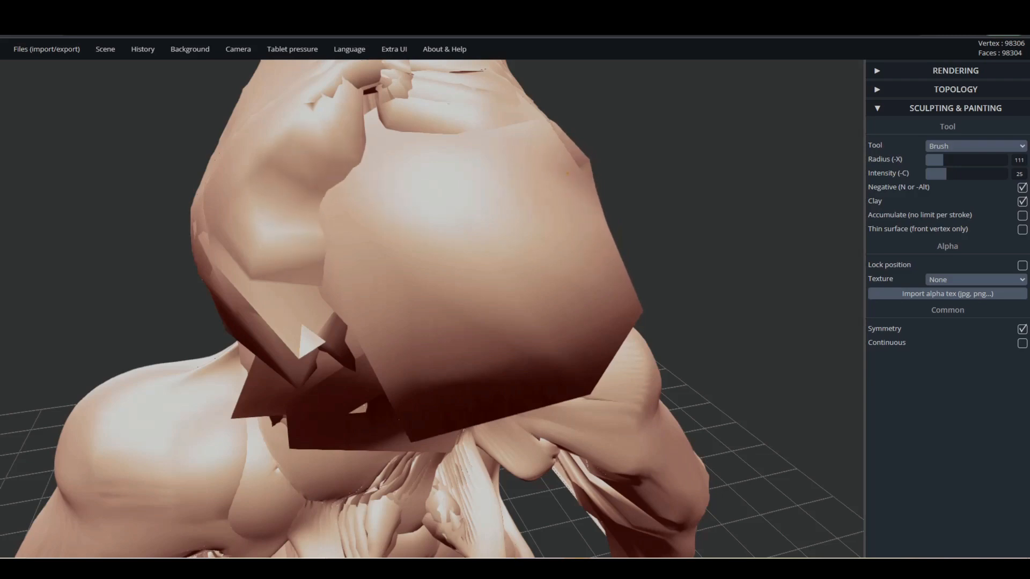
# Carve eye-socket hollows into both sides of the upper face with negative Brush strokes.
pyautogui.moveTo(362, 185)
pyautogui.mouseDown(button='right')
pyautogui.moveTo(354, 204)
pyautogui.moveTo(313, 210)
pyautogui.mouseUp(button='right')
pyautogui.moveTo(313, 287); pyautogui.dragTo(320, 321)
pyautogui.moveTo(376, 279)
pyautogui.mouseDown(button='right')
pyautogui.moveTo(436, 255)
pyautogui.moveTo(509, 177)
pyautogui.mouseUp(button='right')
pyautogui.moveTo(616, 423)
pyautogui.mouseDown()
pyautogui.moveTo(600, 394)
pyautogui.moveTo(611, 386)
pyautogui.mouseUp()
pyautogui.moveTo(631, 382); pyautogui.dragTo(646, 446, button='right')
pyautogui.moveTo(698, 397)
pyautogui.mouseDown(button='right')
pyautogui.moveTo(704, 391)
pyautogui.moveTo(511, 260)
pyautogui.moveTo(449, 187)
pyautogui.moveTo(287, 258)
pyautogui.mouseUp(button='right')
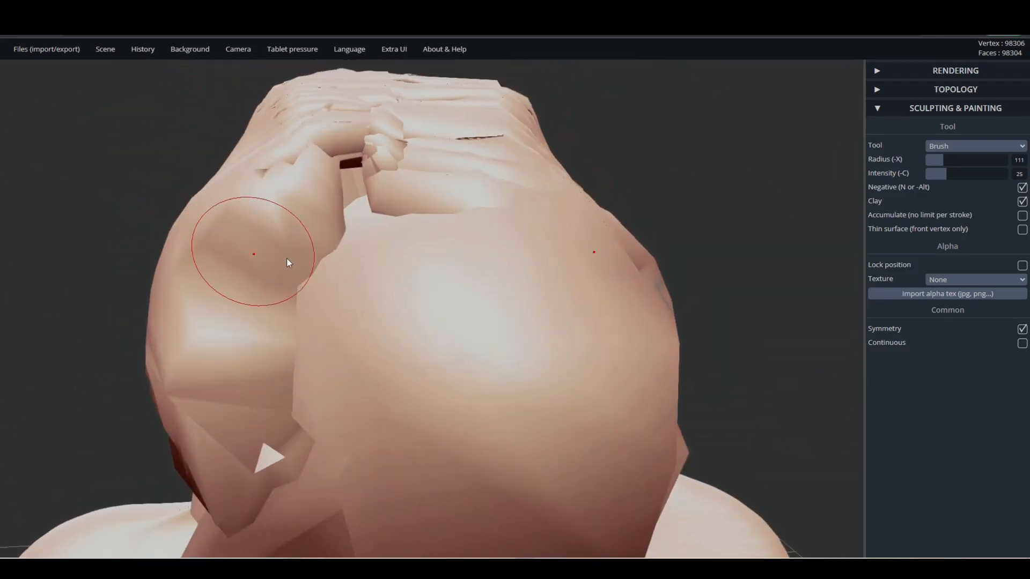
pyautogui.moveTo(555, 298)
pyautogui.mouseDown()
pyautogui.moveTo(546, 292)
pyautogui.moveTo(550, 302)
pyautogui.moveTo(551, 263)
pyautogui.mouseUp()
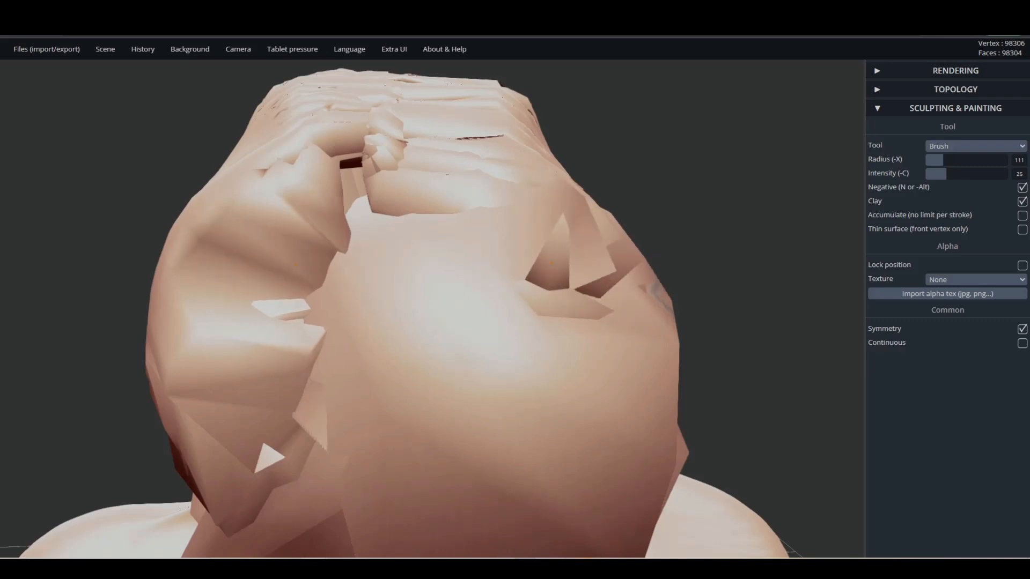
# Deepen and widen the eye-socket hollows with further negative Brush strokes across the upper head.
pyautogui.scroll(-5, 412, 314)
pyautogui.moveTo(514, 302); pyautogui.dragTo(465, 275, button='right')
pyautogui.scroll(5, 357, 307)
pyautogui.moveTo(358, 307); pyautogui.dragTo(364, 294)
pyautogui.moveTo(354, 316)
pyautogui.mouseDown()
pyautogui.moveTo(307, 276)
pyautogui.moveTo(267, 265)
pyautogui.moveTo(292, 322)
pyautogui.mouseUp()
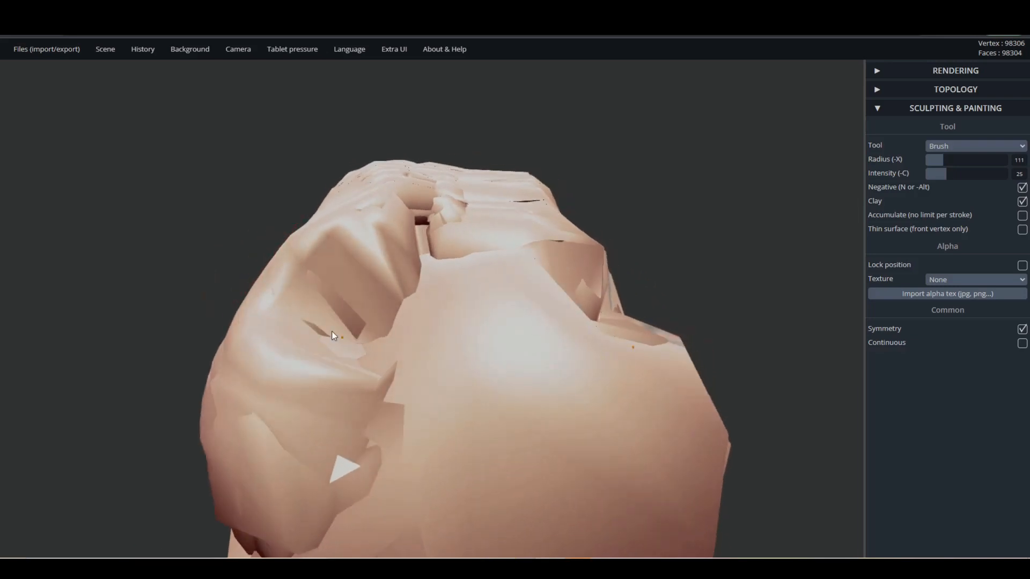
pyautogui.moveTo(188, 257); pyautogui.dragTo(420, 342)
pyautogui.moveTo(253, 279)
pyautogui.mouseDown()
pyautogui.moveTo(236, 305)
pyautogui.moveTo(256, 309)
pyautogui.mouseUp()
pyautogui.moveTo(123, 301)
pyautogui.mouseDown()
pyautogui.moveTo(345, 290)
pyautogui.moveTo(383, 241)
pyautogui.mouseUp()
pyautogui.scroll(-6, 376, 285)
pyautogui.scroll(5, 478, 470)
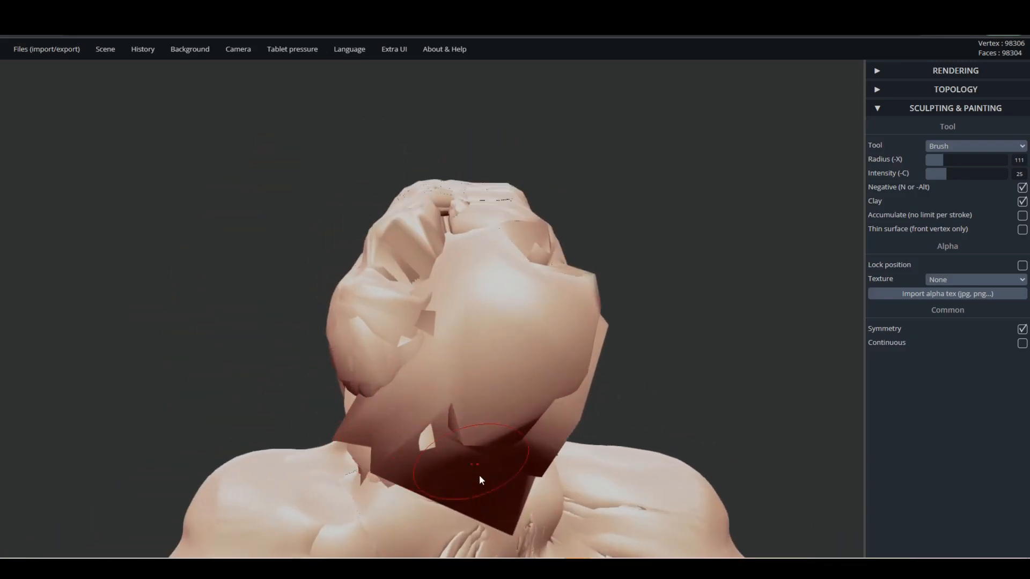
# Disable Negative, build up the lower face with the Brush, and form a rough mouth using Inflate at radius 82 and intensity 30.
pyautogui.moveTo(497, 474); pyautogui.dragTo(485, 384, button='right')
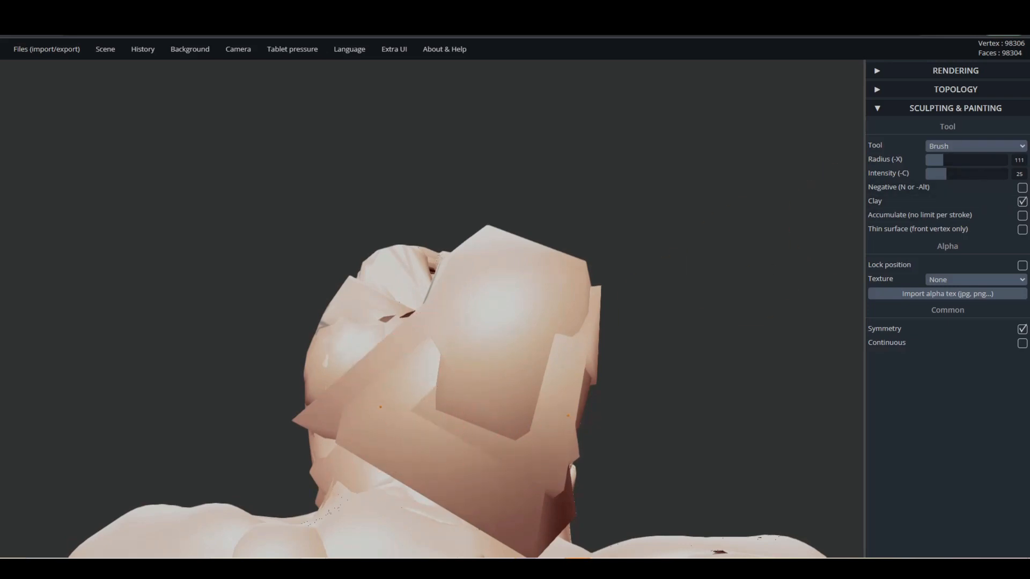
pyautogui.moveTo(586, 466); pyautogui.dragTo(635, 528)
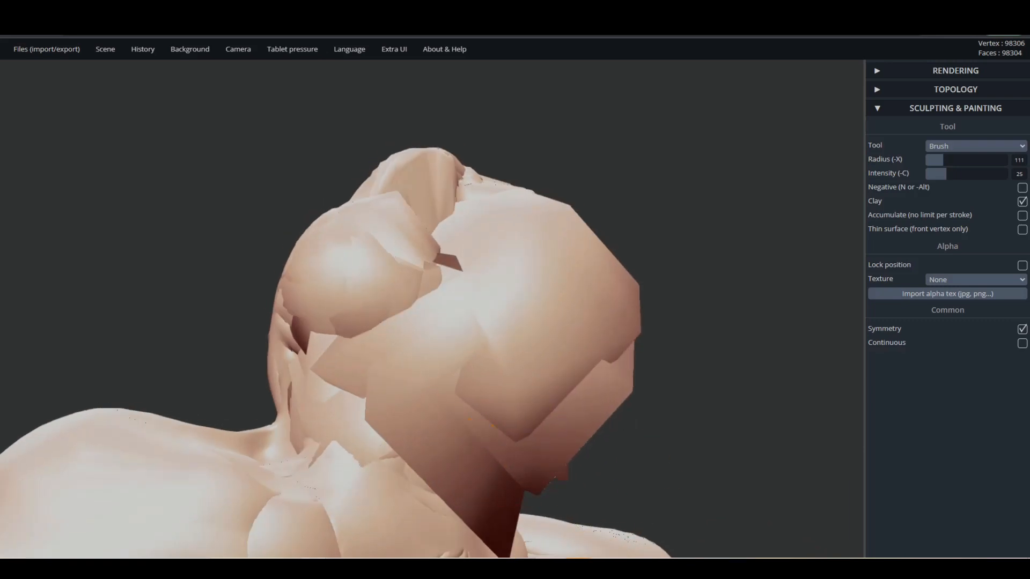
pyautogui.click(966, 146)
pyautogui.click(955, 164)
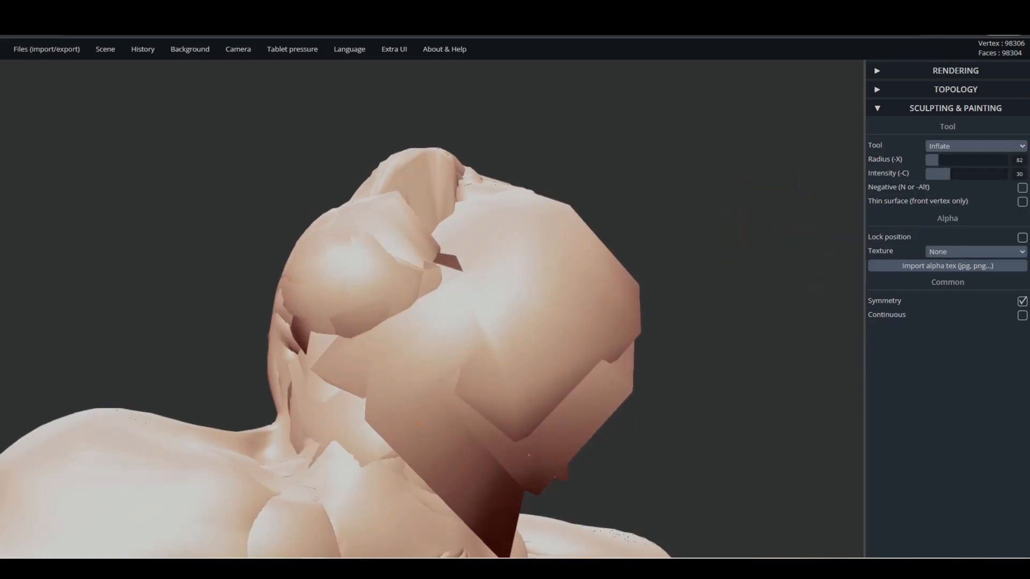
pyautogui.moveTo(428, 402)
pyautogui.mouseDown()
pyautogui.moveTo(424, 422)
pyautogui.moveTo(442, 469)
pyautogui.mouseUp()
pyautogui.moveTo(407, 414); pyautogui.dragTo(471, 422)
pyautogui.moveTo(471, 422)
pyautogui.mouseDown(button='right')
pyautogui.moveTo(362, 433)
pyautogui.moveTo(419, 490)
pyautogui.moveTo(424, 443)
pyautogui.mouseUp(button='right')
pyautogui.moveTo(436, 467); pyautogui.dragTo(491, 480)
pyautogui.moveTo(521, 471); pyautogui.dragTo(501, 505, button='right')
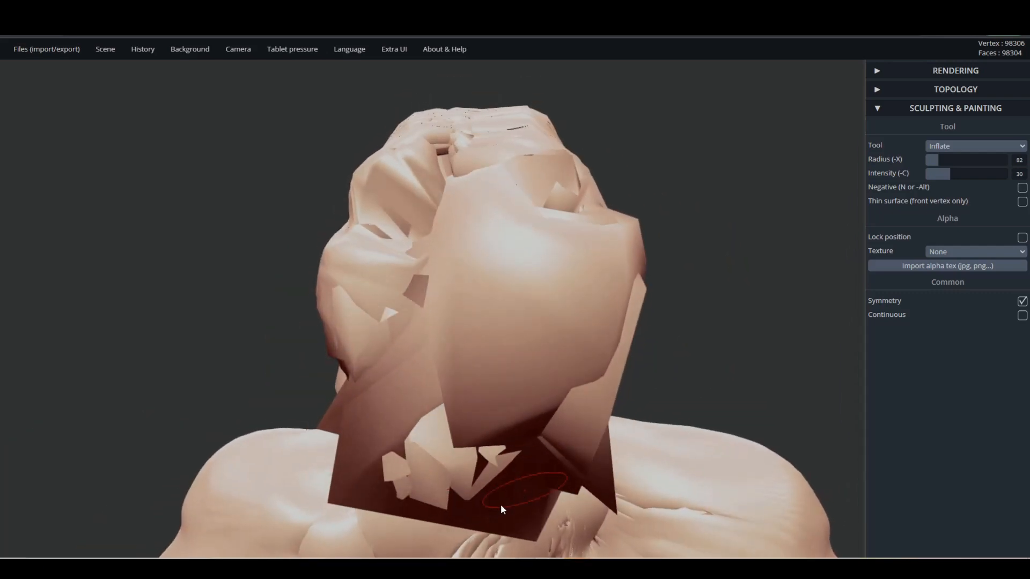
# Examine the hand end of the figure's right arm up close from several angles.
pyautogui.scroll(-8, 445, 483)
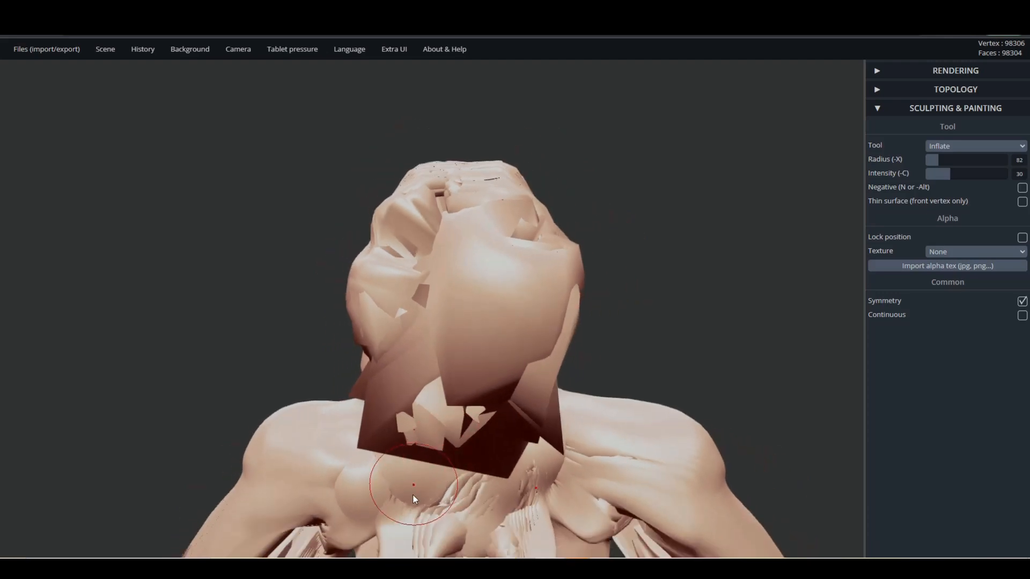
pyautogui.moveTo(382, 519); pyautogui.dragTo(249, 392, button='middle')
pyautogui.moveTo(250, 396)
pyautogui.mouseDown(button='right')
pyautogui.moveTo(344, 398)
pyautogui.moveTo(558, 358)
pyautogui.moveTo(518, 292)
pyautogui.moveTo(345, 259)
pyautogui.moveTo(268, 403)
pyautogui.moveTo(114, 408)
pyautogui.moveTo(409, 404)
pyautogui.moveTo(372, 346)
pyautogui.moveTo(355, 365)
pyautogui.mouseUp(button='right')
pyautogui.moveTo(226, 469)
pyautogui.mouseDown(button='right')
pyautogui.moveTo(438, 325)
pyautogui.moveTo(433, 340)
pyautogui.mouseUp(button='right')
pyautogui.scroll(5, 424, 348)
pyautogui.moveTo(353, 433); pyautogui.dragTo(511, 253, button='middle')
pyautogui.scroll(2, 505, 279)
pyautogui.moveTo(474, 441); pyautogui.dragTo(616, 266, button='right')
pyautogui.click(932, 162)
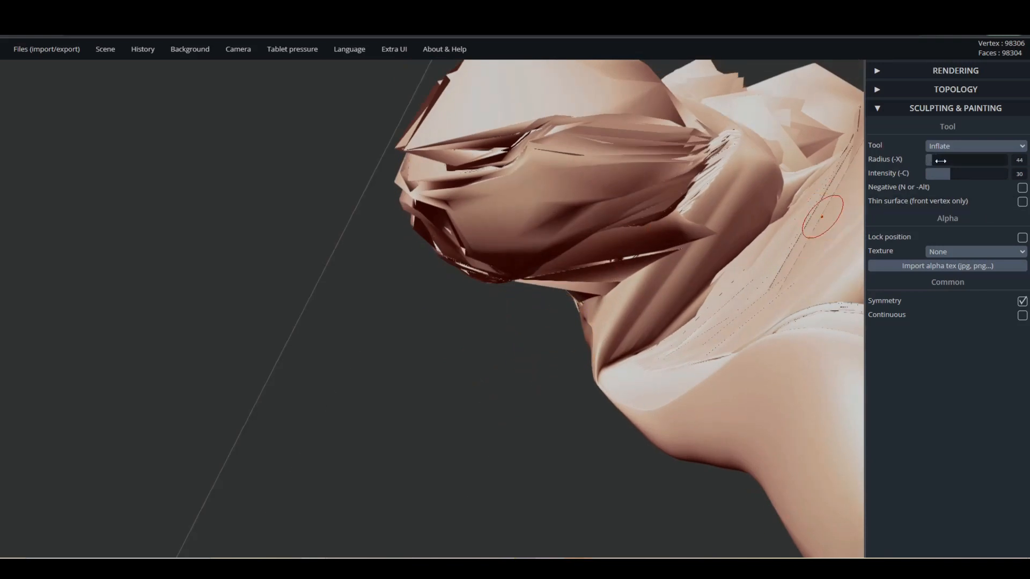
pyautogui.click(945, 153)
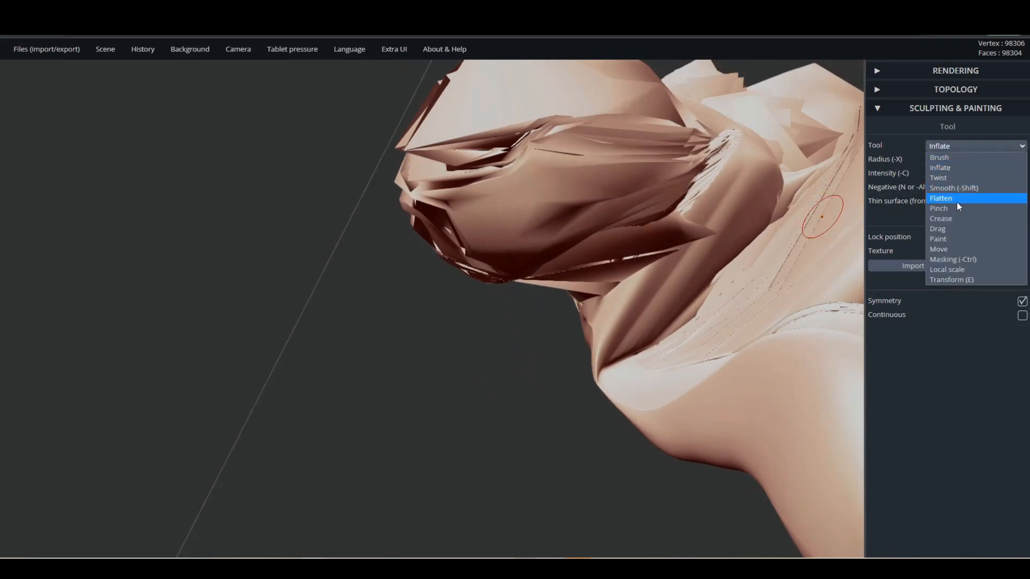
pyautogui.click(951, 238)
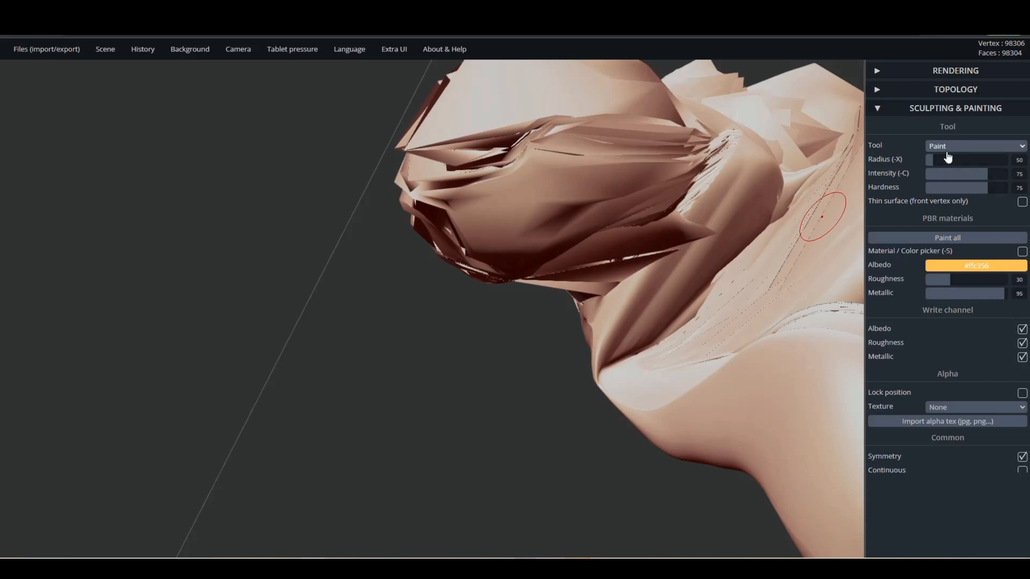
# Stretch the end of the figure's right arm into a blocky hand using the Drag tool at radius 150.
pyautogui.click(948, 147)
pyautogui.click(947, 226)
pyautogui.moveTo(536, 242)
pyautogui.mouseDown(button='right')
pyautogui.moveTo(462, 240)
pyautogui.moveTo(460, 185)
pyautogui.mouseUp(button='right')
pyautogui.moveTo(443, 169)
pyautogui.mouseDown()
pyautogui.moveTo(415, 286)
pyautogui.moveTo(292, 360)
pyautogui.mouseUp()
pyautogui.moveTo(477, 201); pyautogui.dragTo(465, 410)
pyautogui.moveTo(369, 418)
pyautogui.mouseDown(button='right')
pyautogui.moveTo(399, 340)
pyautogui.moveTo(386, 375)
pyautogui.mouseUp(button='right')
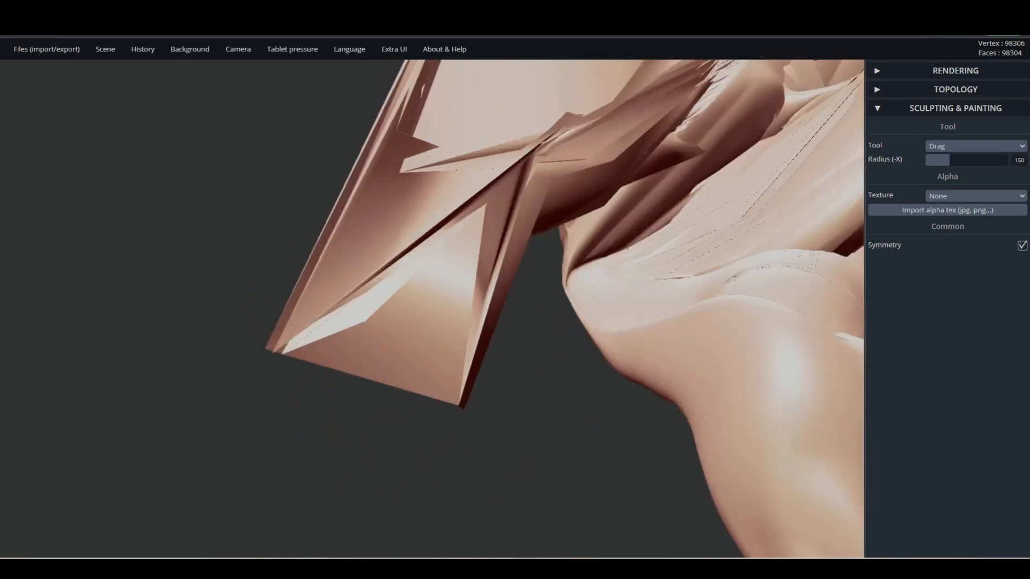
pyautogui.moveTo(465, 343)
pyautogui.mouseDown()
pyautogui.moveTo(389, 367)
pyautogui.moveTo(495, 409)
pyautogui.mouseUp()
pyautogui.moveTo(272, 259); pyautogui.dragTo(392, 268)
pyautogui.moveTo(367, 185); pyautogui.dragTo(159, 161)
# Pull the tip of the figure's left arm downward and inward into a pointed hand with the Drag tool.
pyautogui.scroll(-8, 390, 230)
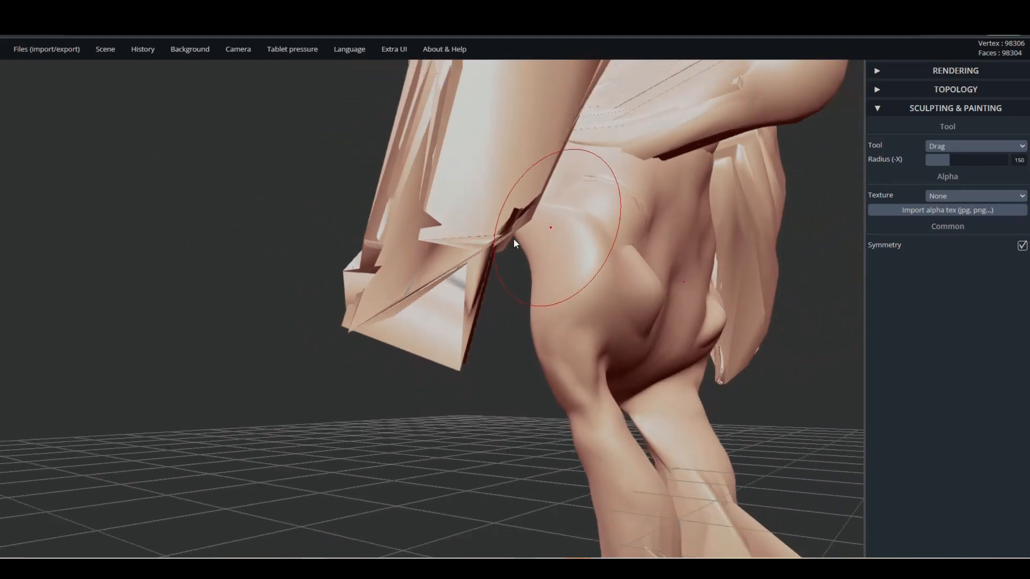
pyautogui.moveTo(514, 238); pyautogui.dragTo(371, 256, button='right')
pyautogui.moveTo(569, 254); pyautogui.dragTo(430, 304, button='right')
pyautogui.scroll(-6, 430, 304)
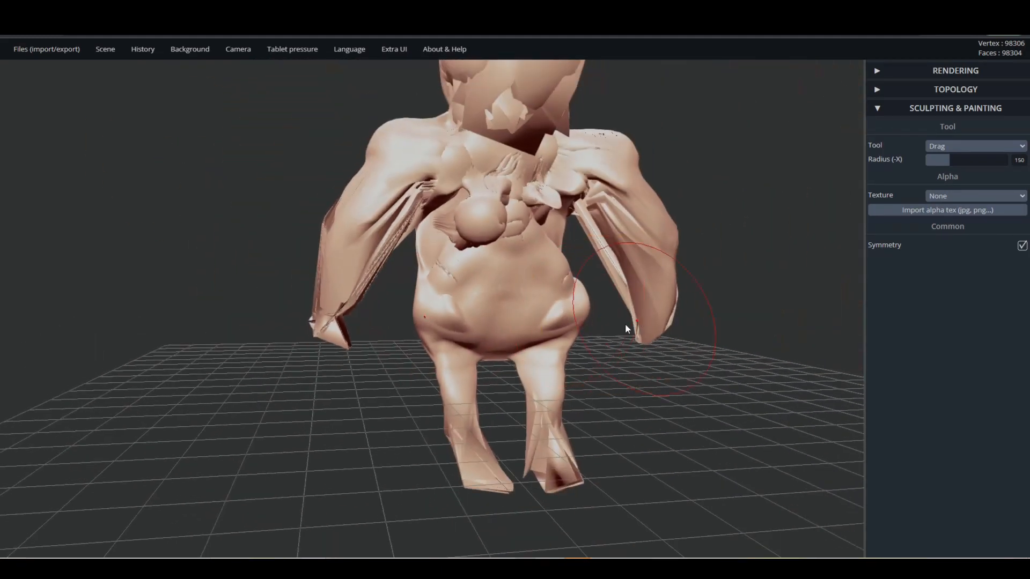
pyautogui.moveTo(626, 324); pyautogui.dragTo(559, 321, button='middle')
pyautogui.scroll(5, 559, 321)
pyautogui.scroll(4, 630, 353)
pyautogui.moveTo(632, 372); pyautogui.dragTo(528, 368, button='middle')
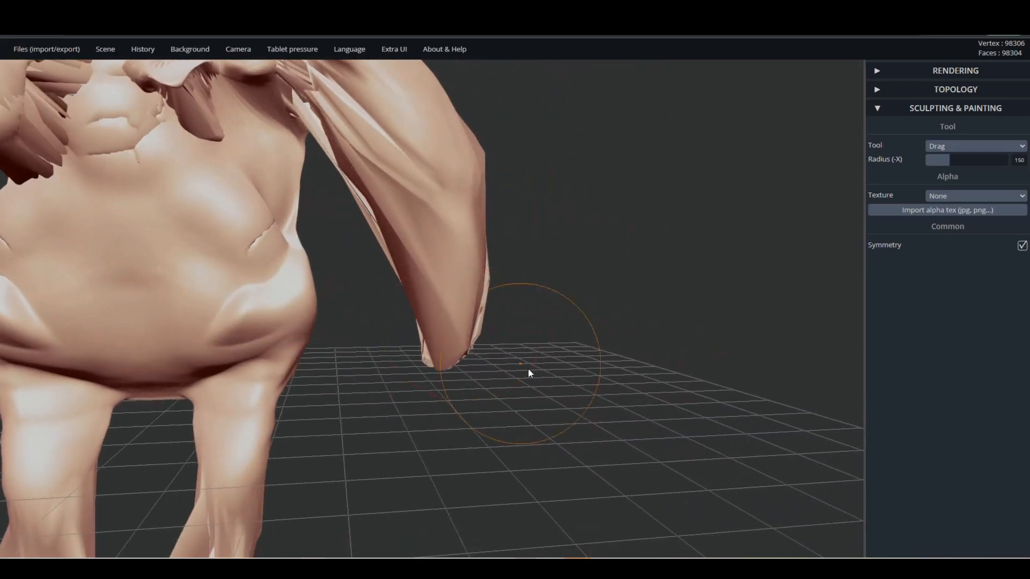
pyautogui.scroll(4, 528, 368)
pyautogui.moveTo(578, 407); pyautogui.dragTo(503, 336, button='middle')
pyautogui.scroll(-5, 503, 335)
pyautogui.moveTo(503, 335)
pyautogui.mouseDown(button='right')
pyautogui.moveTo(353, 162)
pyautogui.moveTo(407, 262)
pyautogui.mouseUp(button='right')
pyautogui.moveTo(511, 346); pyautogui.dragTo(431, 434)
# Push the left forearm and hand outward with several Drag strokes to shape their contour.
pyautogui.moveTo(456, 373); pyautogui.dragTo(546, 454, button='right')
pyautogui.moveTo(428, 313); pyautogui.dragTo(493, 299)
pyautogui.moveTo(425, 287); pyautogui.dragTo(456, 273)
pyautogui.moveTo(412, 253); pyautogui.dragTo(448, 213)
pyautogui.moveTo(426, 399); pyautogui.dragTo(453, 374)
pyautogui.moveTo(408, 204); pyautogui.dragTo(449, 199)
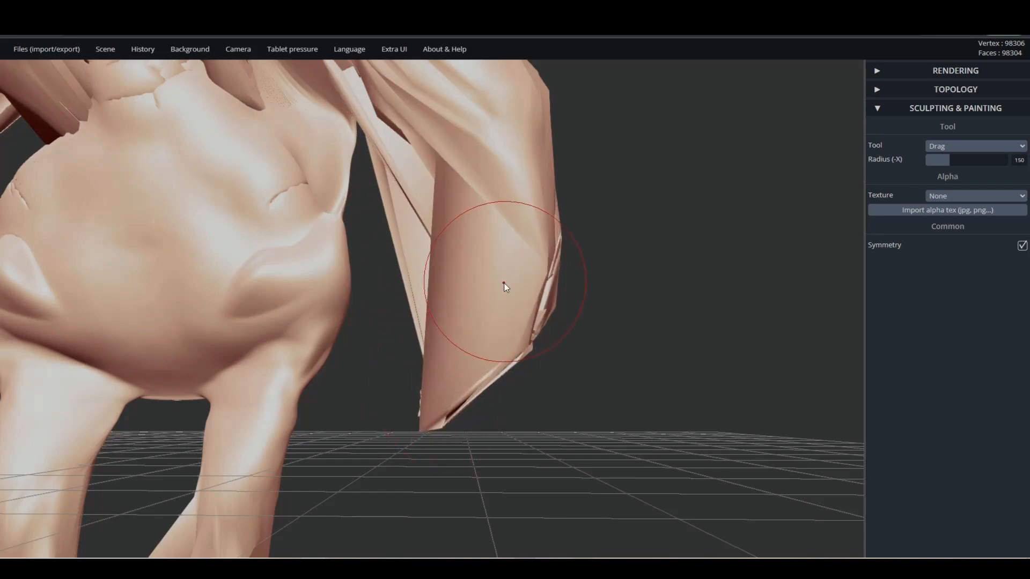
# Examine the whole humanoid from the front, from above and from both sides.
pyautogui.moveTo(504, 282); pyautogui.dragTo(488, 309, button='right')
pyautogui.scroll(-5, 488, 309)
pyautogui.moveTo(281, 274); pyautogui.dragTo(465, 388, button='middle')
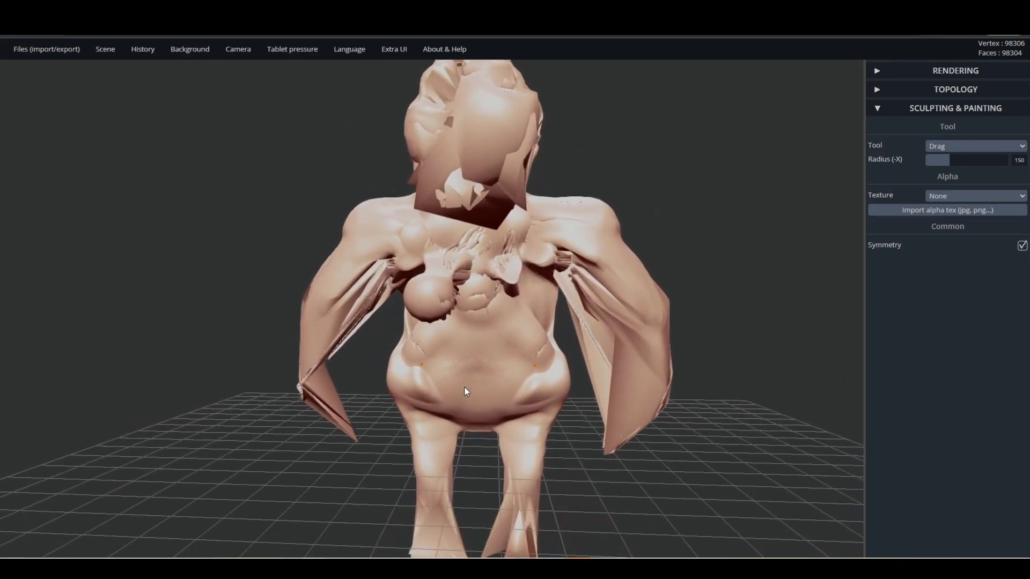
pyautogui.moveTo(465, 387)
pyautogui.mouseDown(button='right')
pyautogui.moveTo(426, 284)
pyautogui.moveTo(632, 251)
pyautogui.moveTo(615, 280)
pyautogui.moveTo(514, 340)
pyautogui.moveTo(522, 333)
pyautogui.mouseUp(button='right')
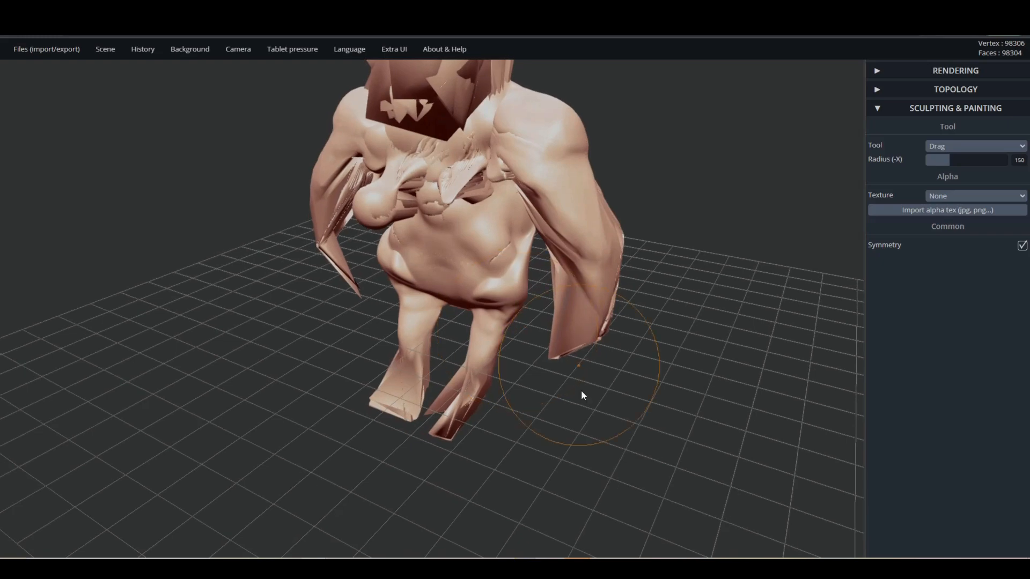
pyautogui.moveTo(465, 251)
pyautogui.mouseDown(button='right')
pyautogui.moveTo(488, 293)
pyautogui.moveTo(479, 212)
pyautogui.moveTo(469, 271)
pyautogui.moveTo(503, 326)
pyautogui.mouseUp(button='right')
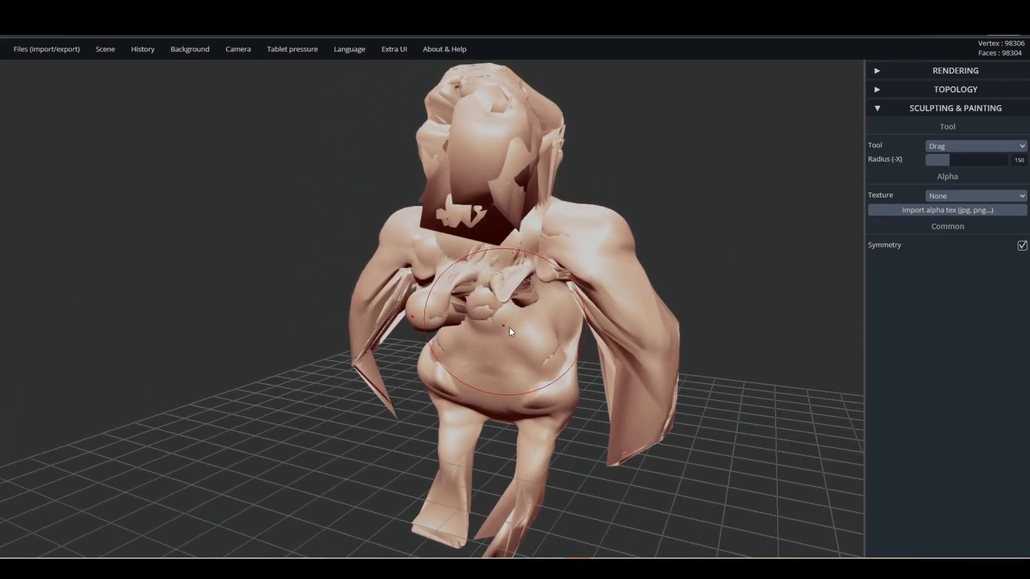
pyautogui.moveTo(784, 423); pyautogui.dragTo(885, 404, button='right')
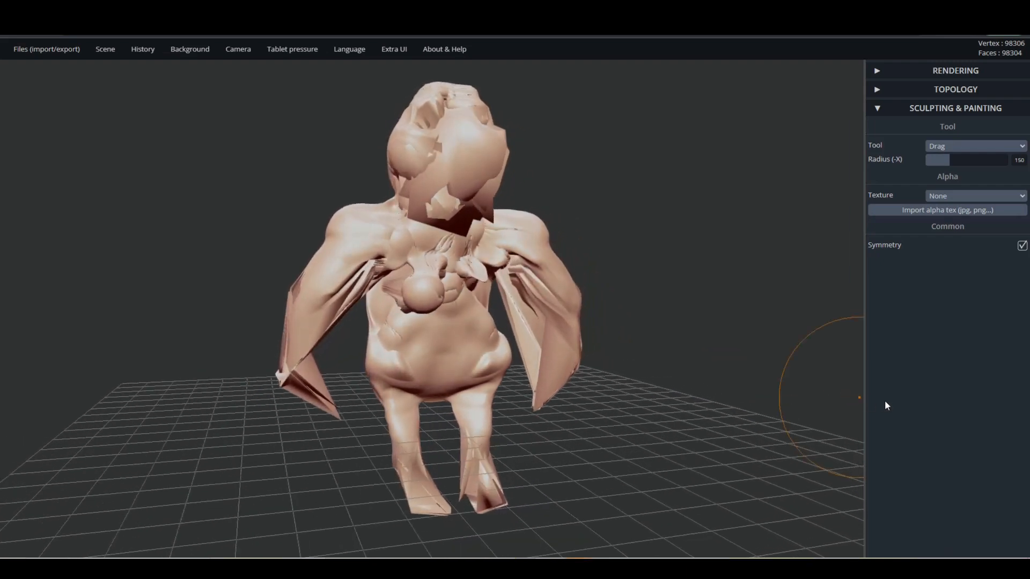
pyautogui.moveTo(729, 414); pyautogui.dragTo(727, 431, button='right')
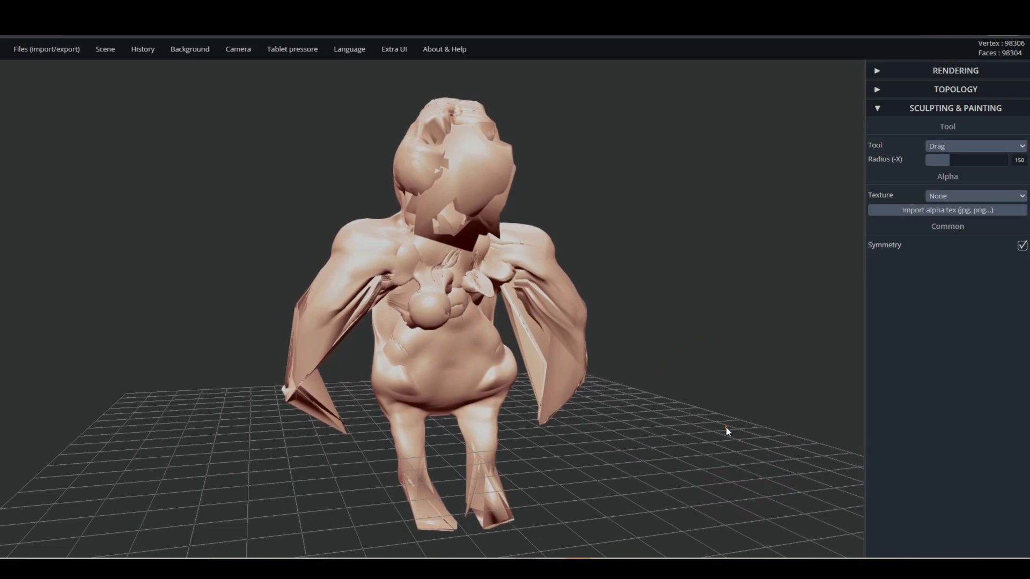
pyautogui.moveTo(726, 427); pyautogui.dragTo(724, 434, button='right')
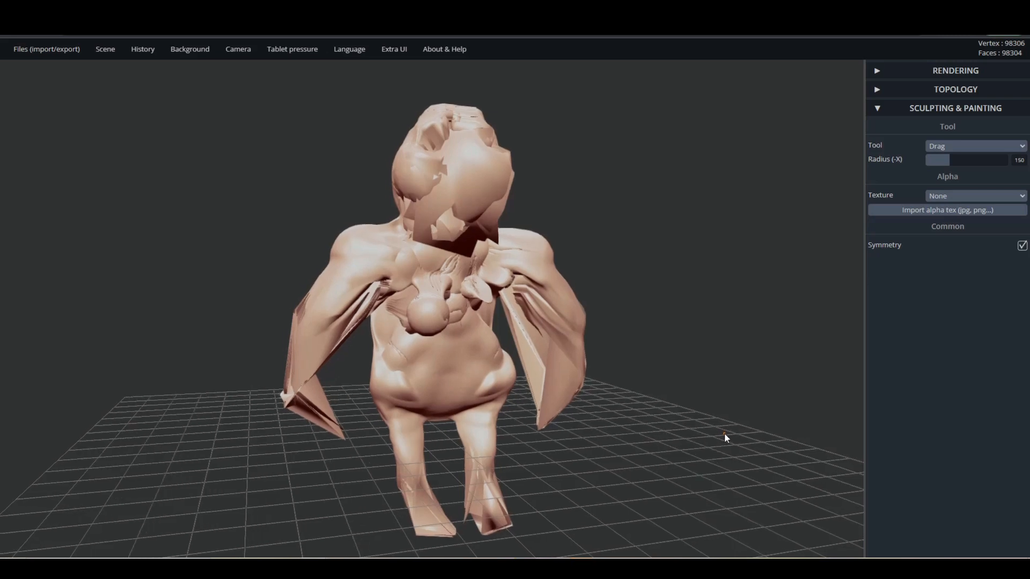
pyautogui.moveTo(725, 433); pyautogui.dragTo(725, 432, button='right')
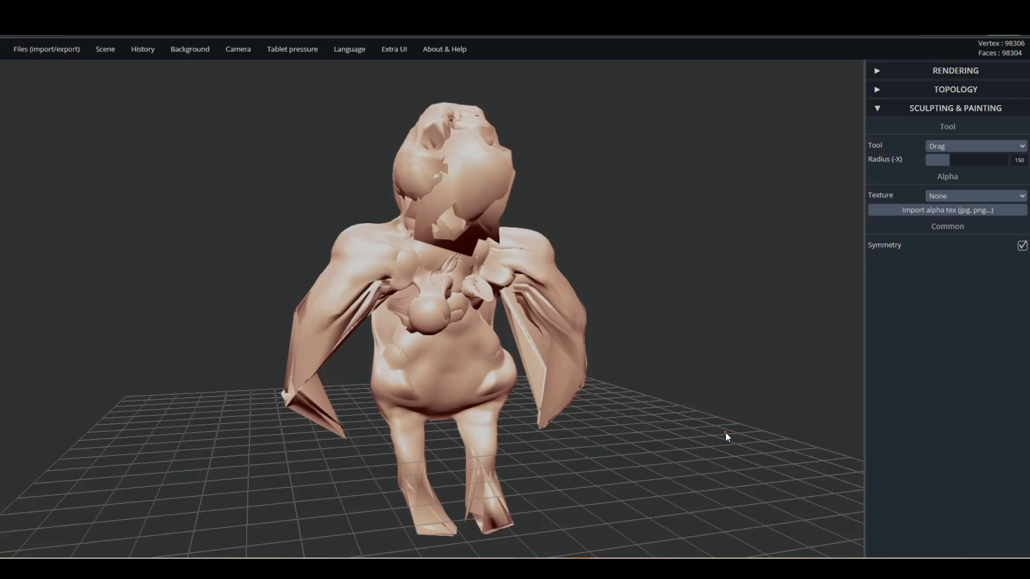
pyautogui.moveTo(725, 433)
pyautogui.mouseDown(button='right')
pyautogui.moveTo(703, 427)
pyautogui.moveTo(746, 406)
pyautogui.moveTo(752, 436)
pyautogui.moveTo(685, 466)
pyautogui.moveTo(643, 466)
pyautogui.moveTo(655, 466)
pyautogui.moveTo(641, 427)
pyautogui.moveTo(747, 453)
pyautogui.moveTo(717, 435)
pyautogui.moveTo(651, 434)
pyautogui.mouseUp(button='right')
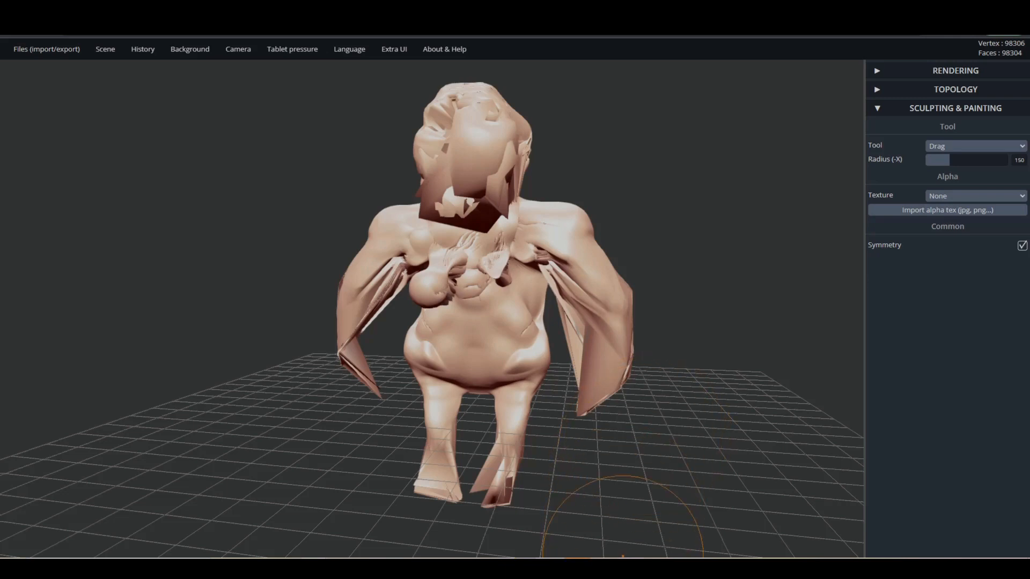
pyautogui.moveTo(629, 568)
pyautogui.click(629, 523)
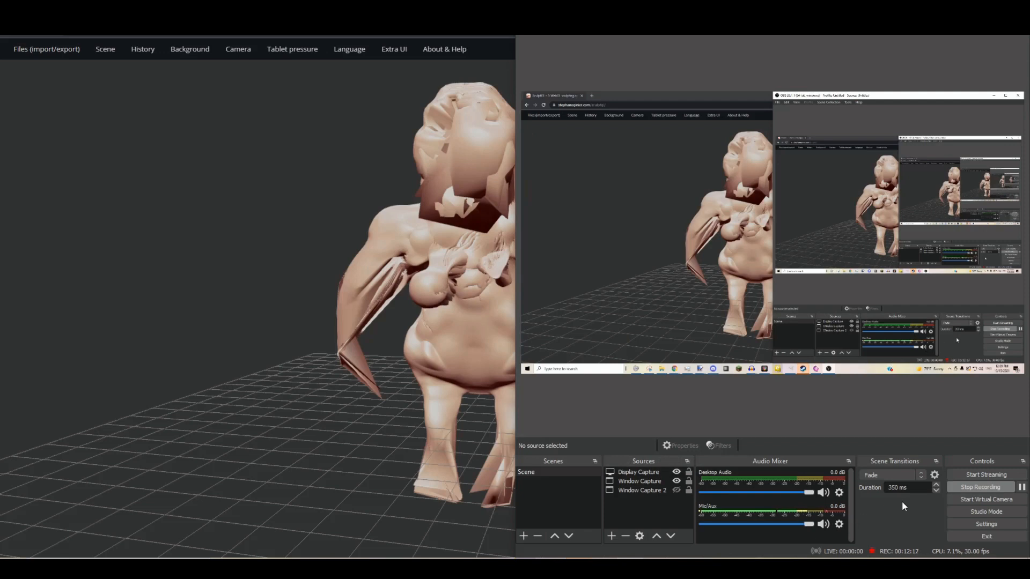